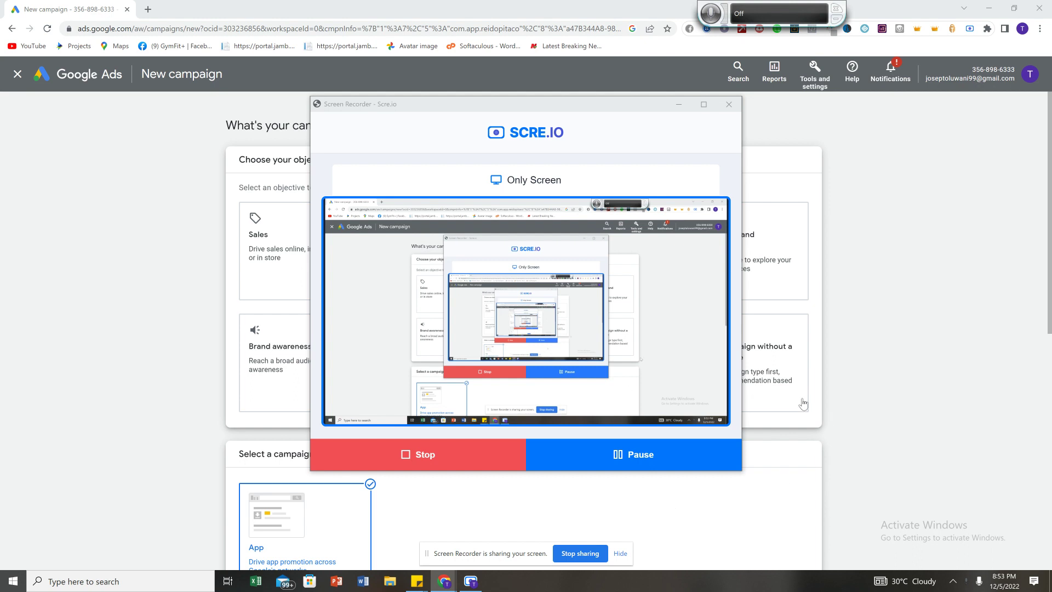
# Open the Google Play store in a new browser tab by searching the web for "play store app".
pyautogui.click(877, 351)
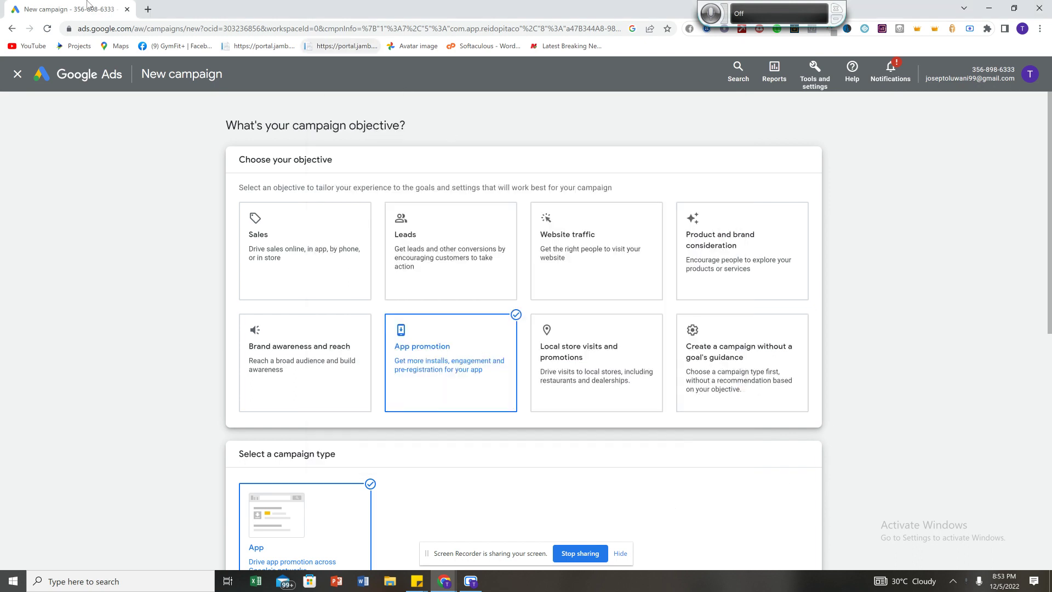
pyautogui.click(146, 10)
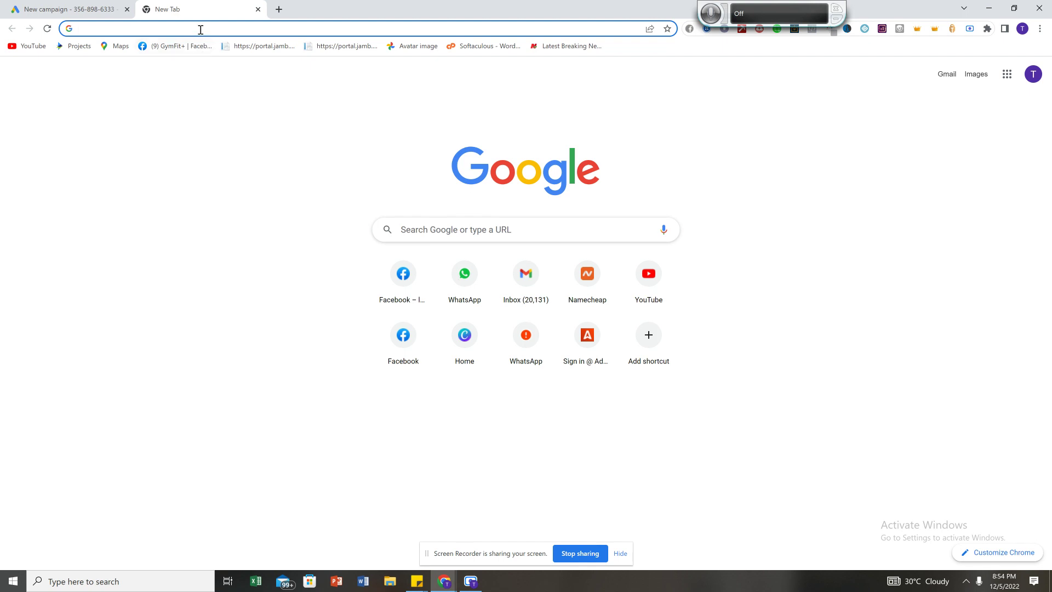
pyautogui.write('p;ays')
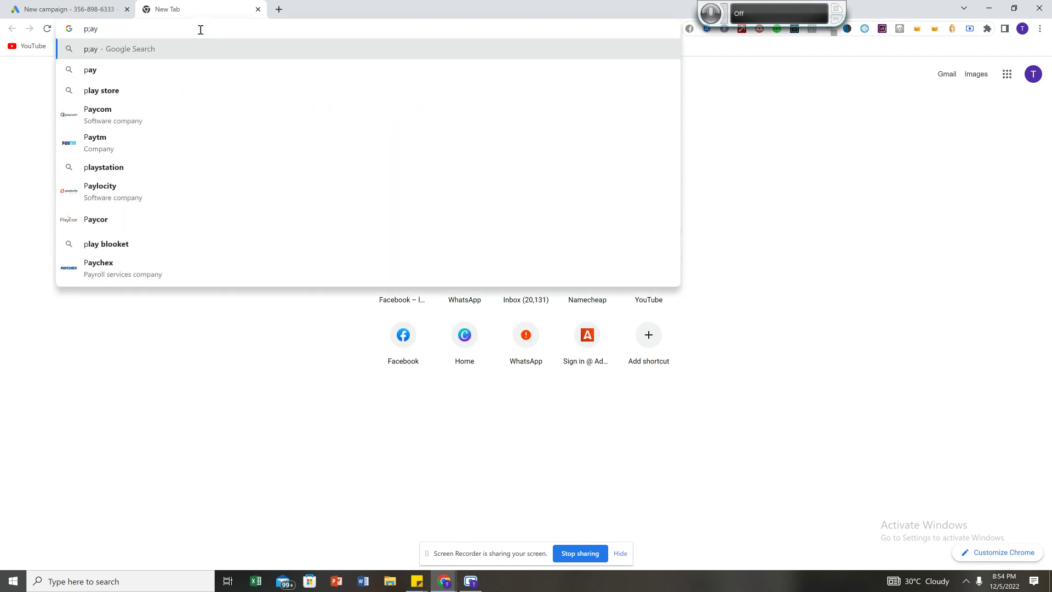
pyautogui.click(171, 89)
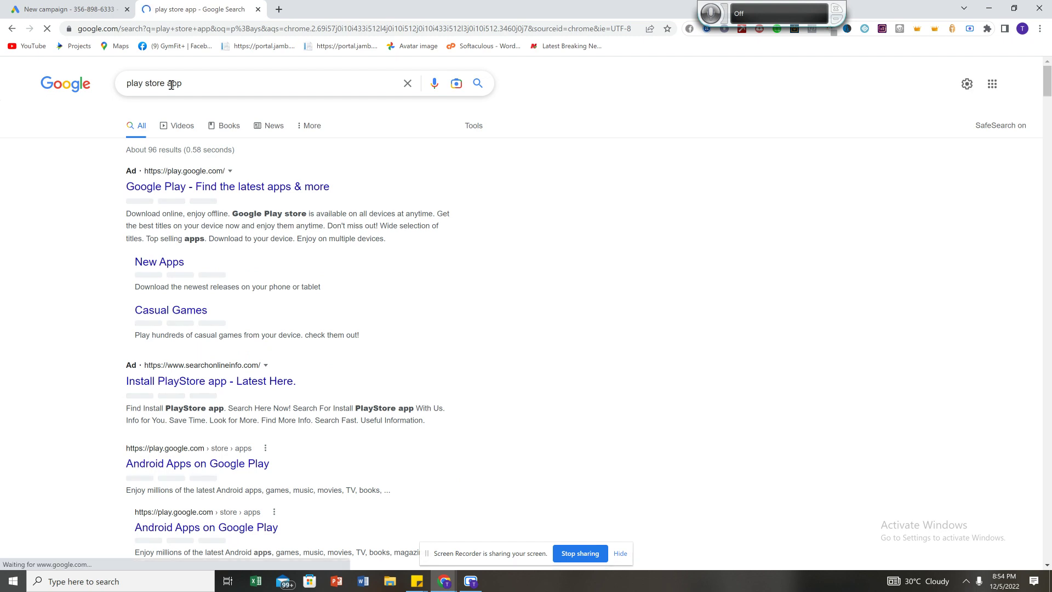
pyautogui.click(157, 187)
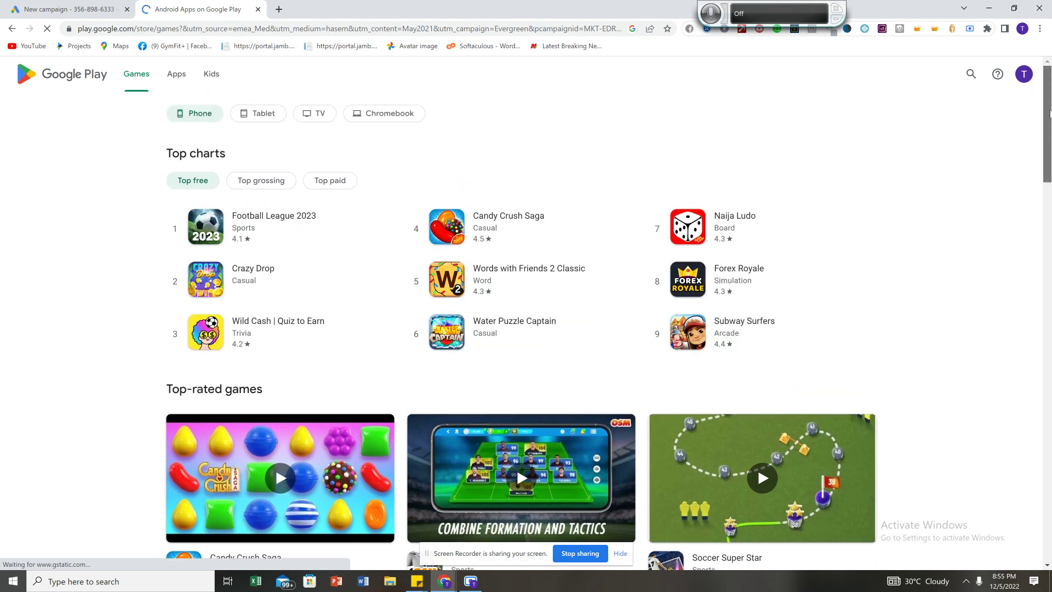
# Search the Google Play store for "education apps".
pyautogui.scroll(-1, 1048, 123)
pyautogui.moveTo(1048, 123); pyautogui.dragTo(1050, 119)
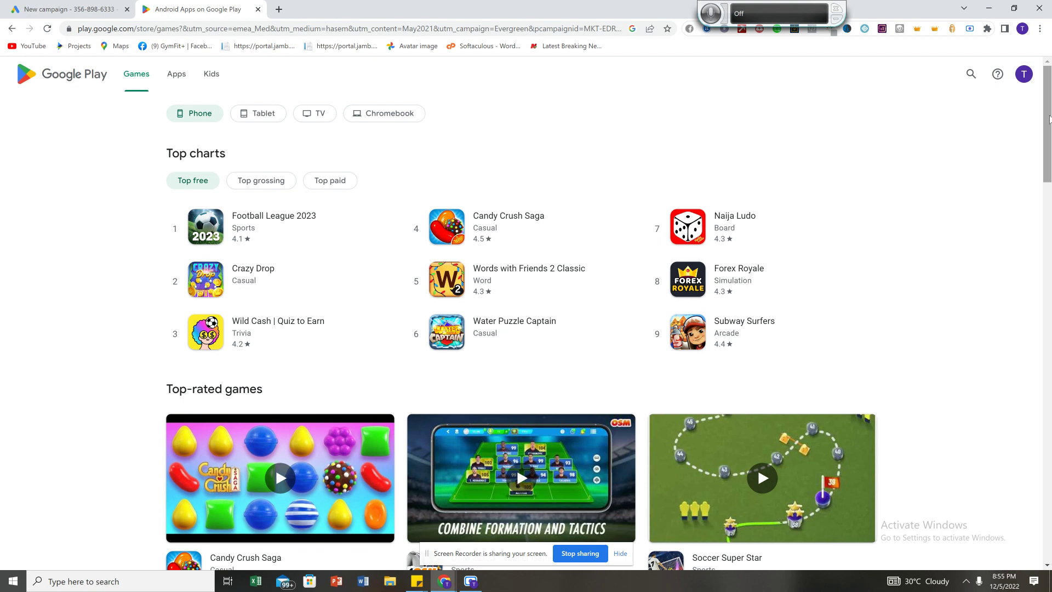
pyautogui.click(972, 74)
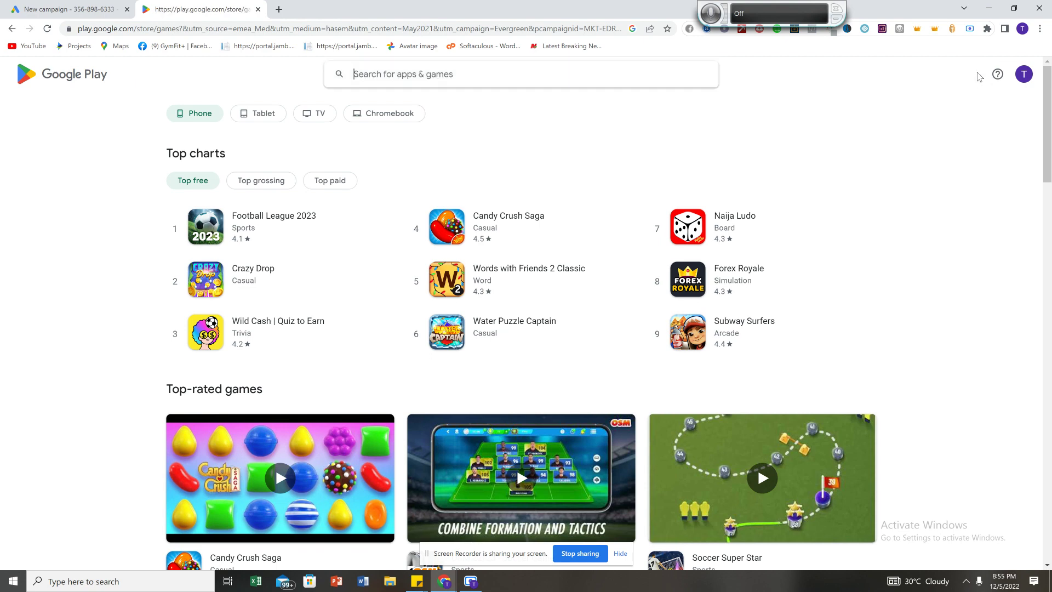
pyautogui.write('edu')
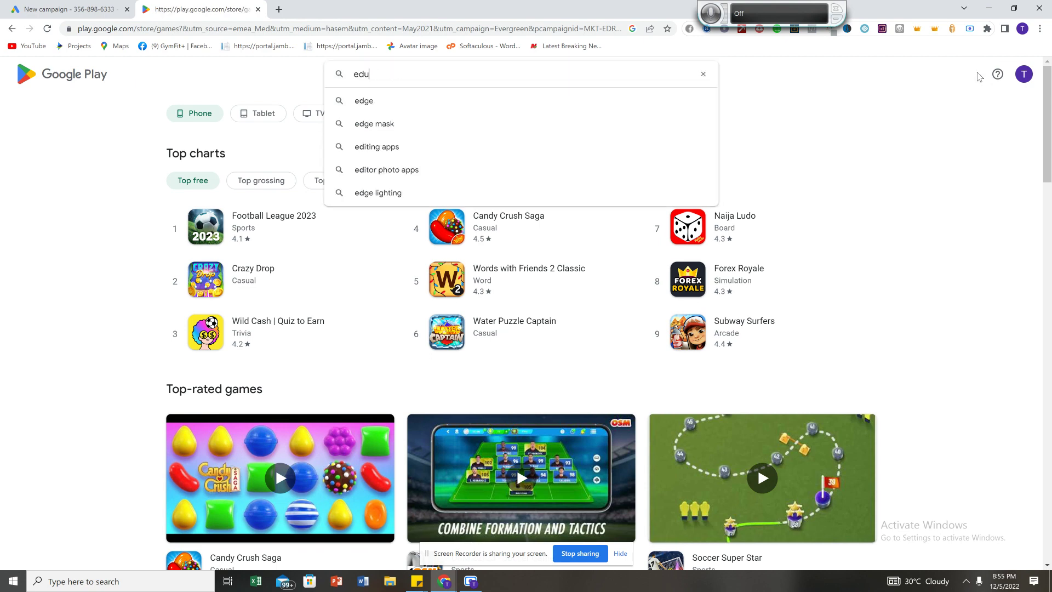
pyautogui.write('cation ')
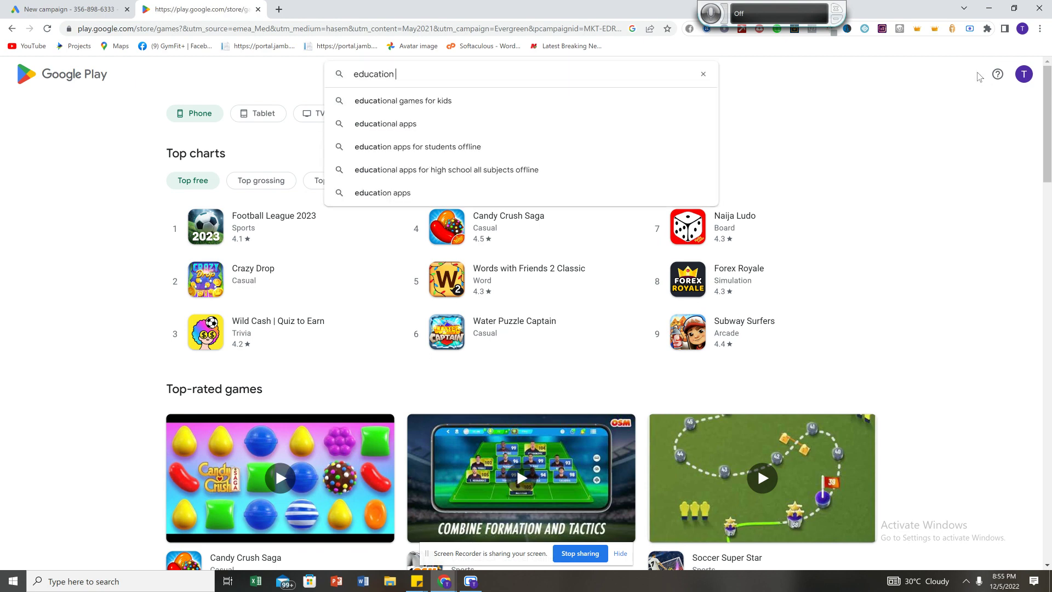
pyautogui.write('app')
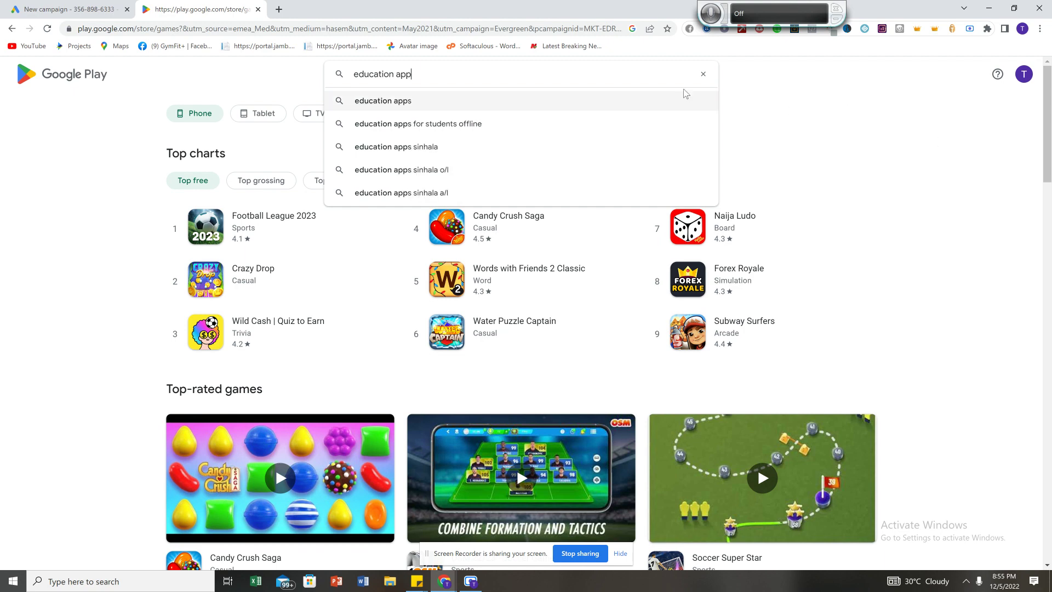
pyautogui.click(637, 100)
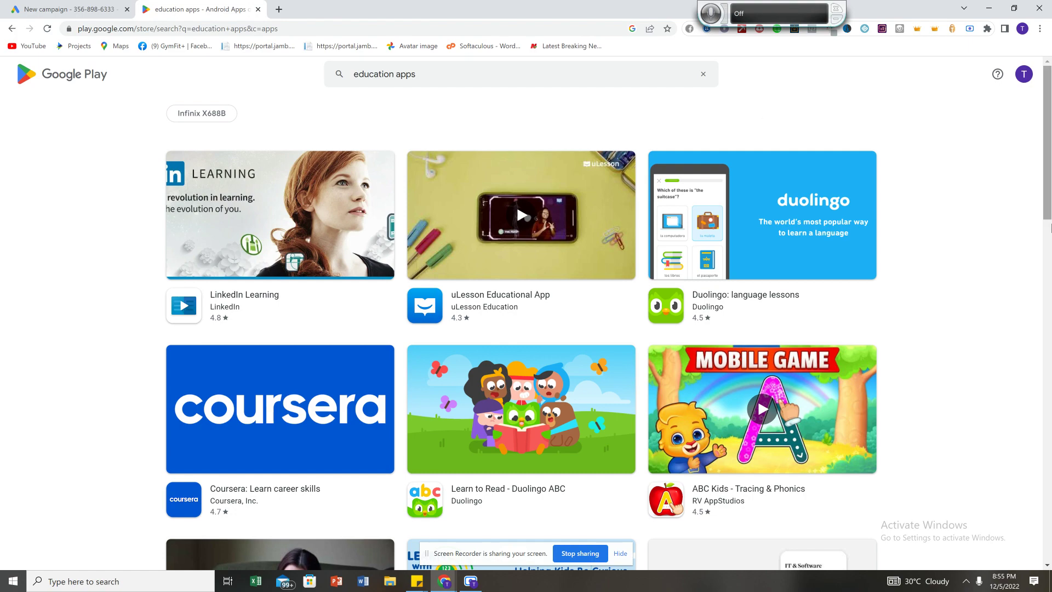
# Browse the education app results and open the ClassDojo listing.
pyautogui.scroll(-8, 1027, 214)
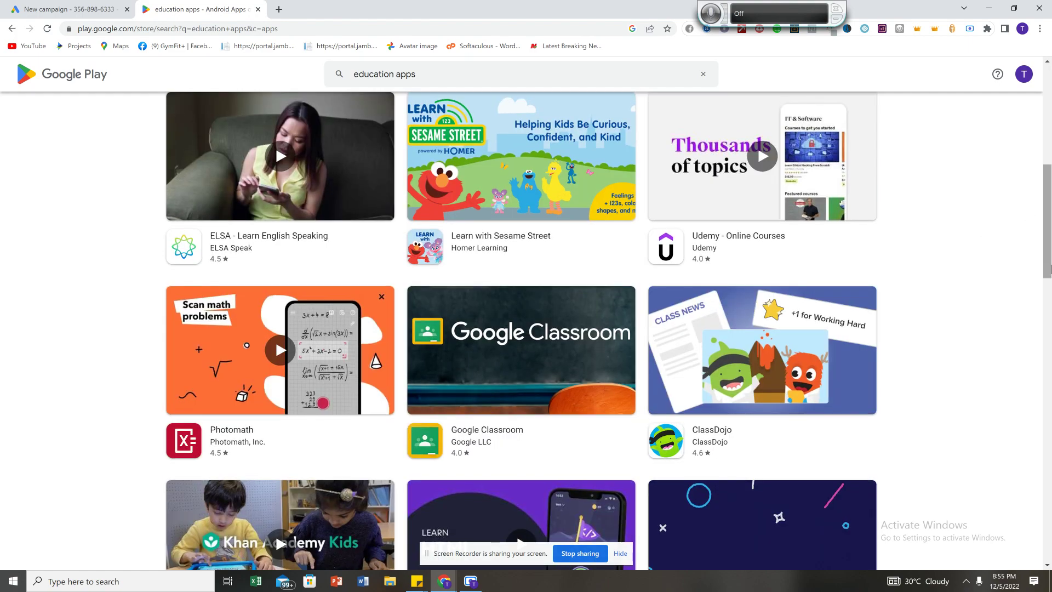
pyautogui.scroll(5, 1040, 213)
pyautogui.scroll(4, 1040, 213)
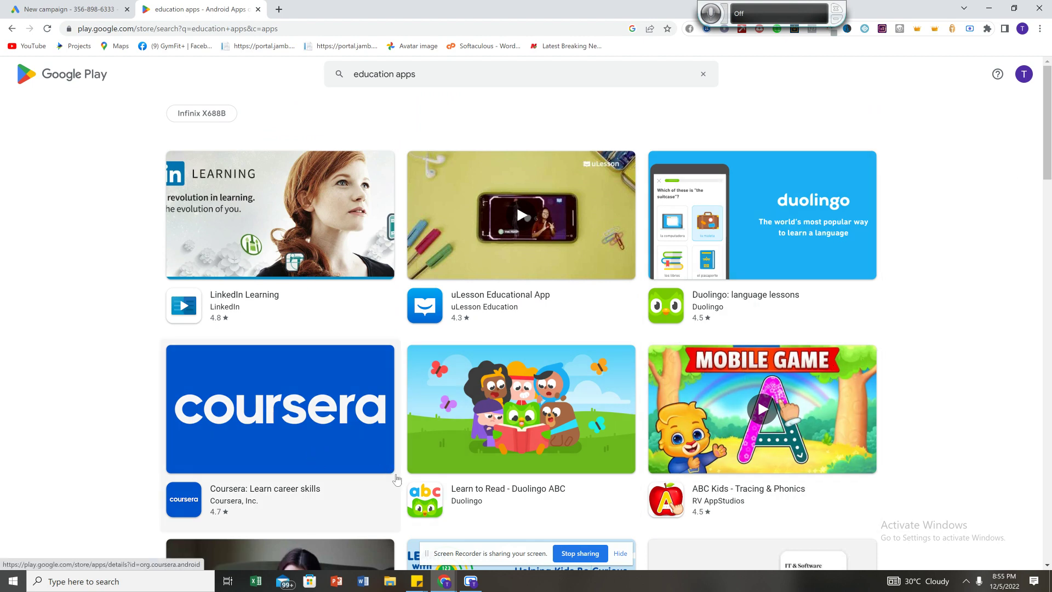
pyautogui.scroll(-5, 1046, 197)
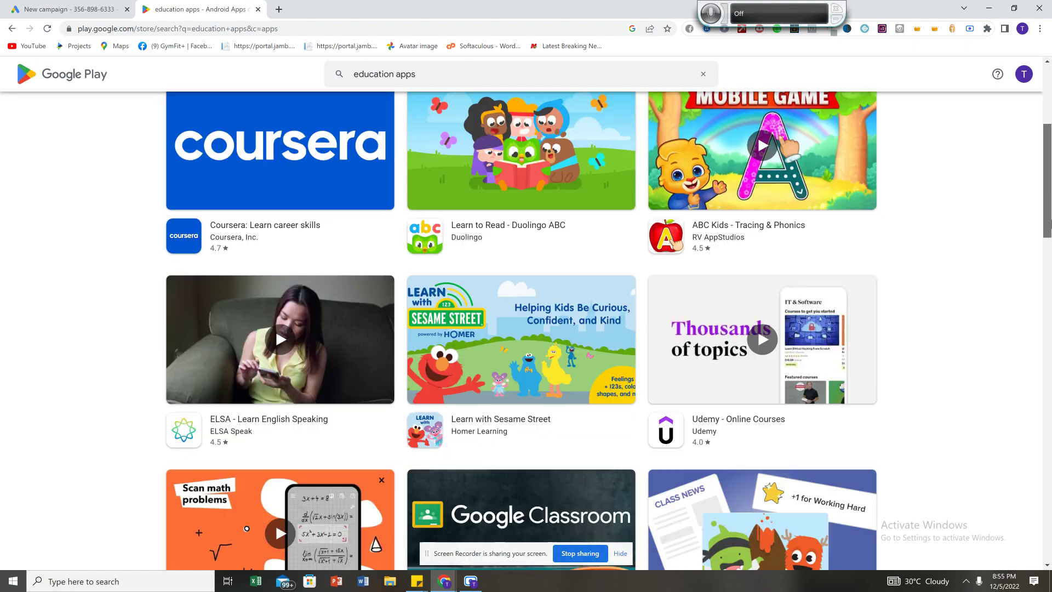
pyautogui.moveTo(1049, 225); pyautogui.dragTo(1050, 274)
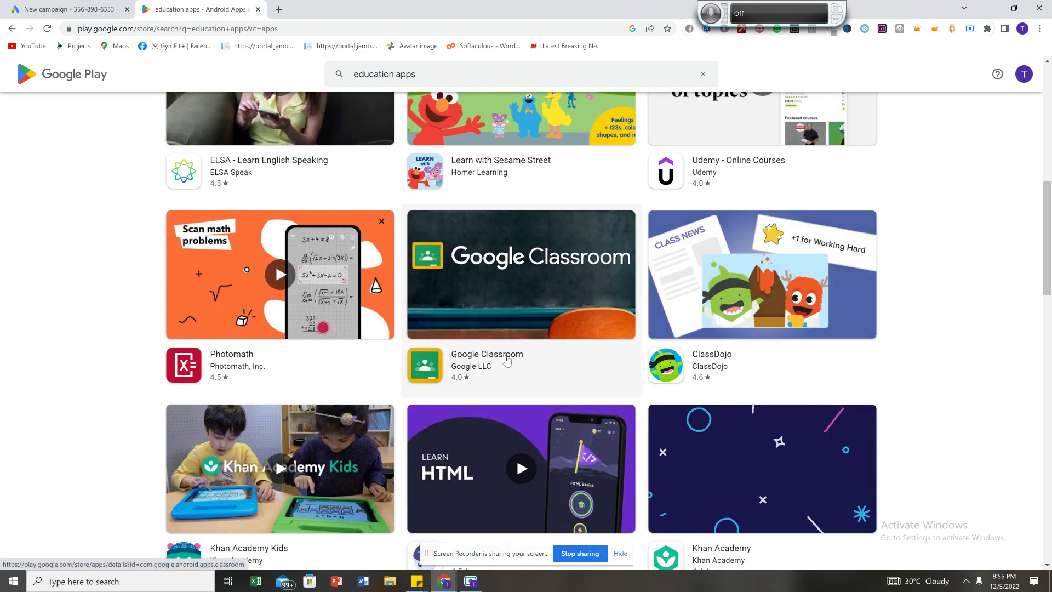
pyautogui.click(713, 370)
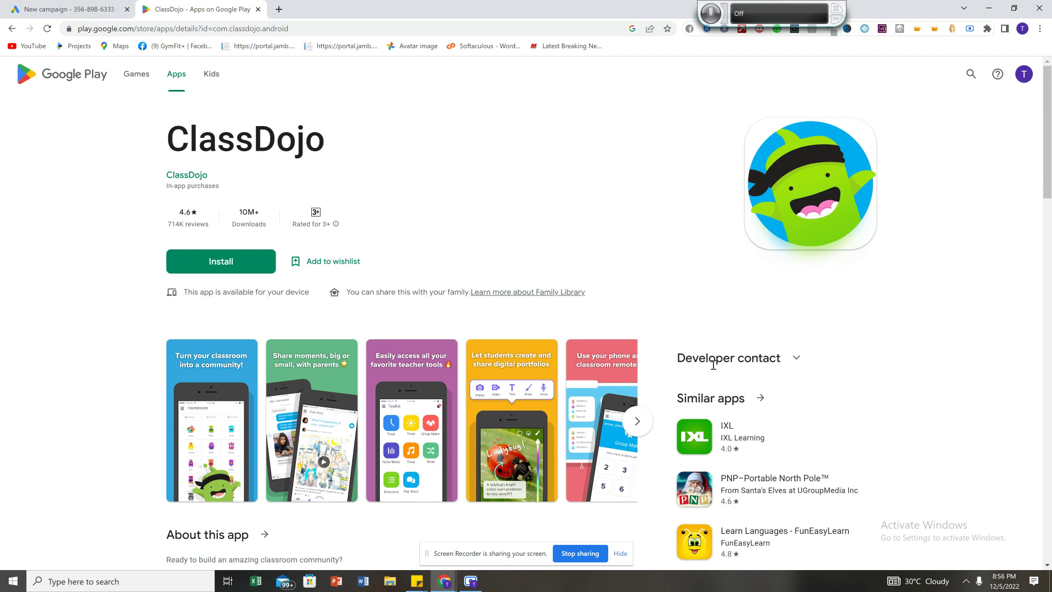
pyautogui.moveTo(199, 110); pyautogui.dragTo(437, 163)
pyautogui.click(437, 162)
# Open the TikTok website in another new browser tab.
pyautogui.click(279, 10)
pyautogui.write('t')
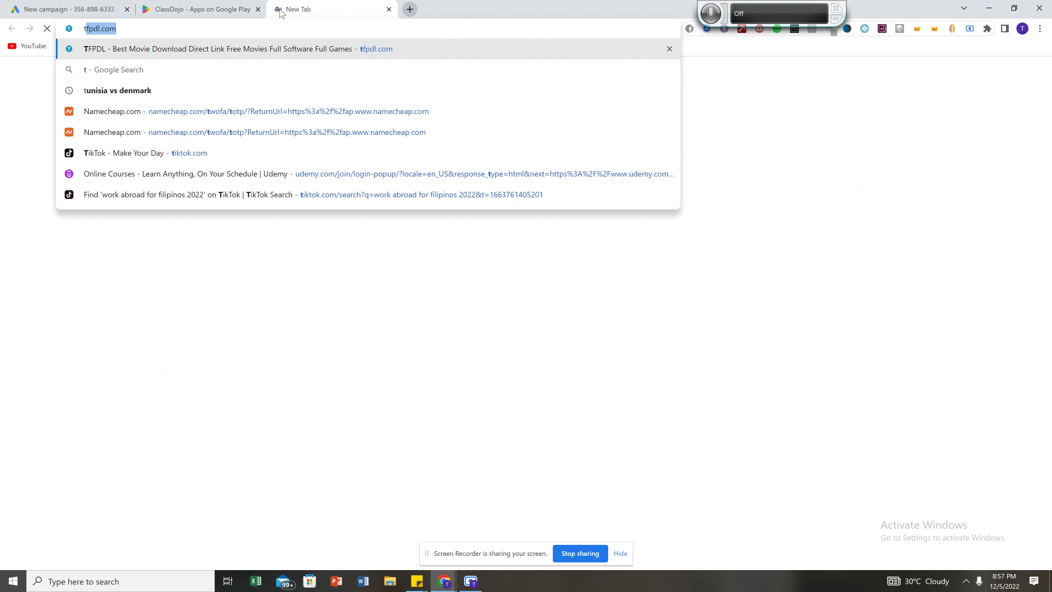
pyautogui.write('ikt')
pyautogui.press('Return')
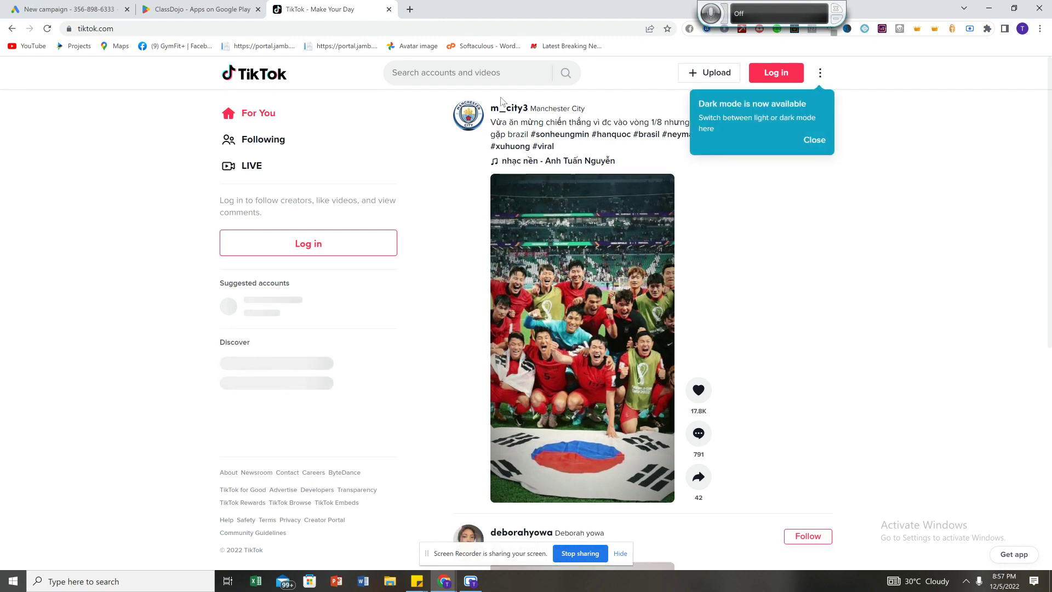
pyautogui.click(466, 77)
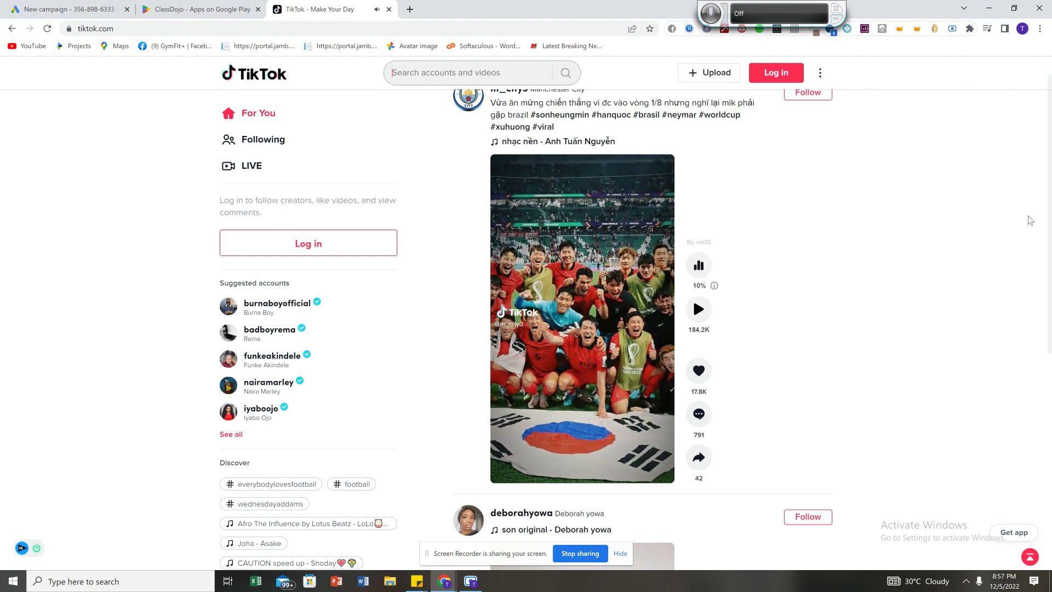
# Examine the videos in TikTok's For You feed as possible ad placements, and glance back at the ClassDojo store listing.
pyautogui.scroll(-2, 1050, 166)
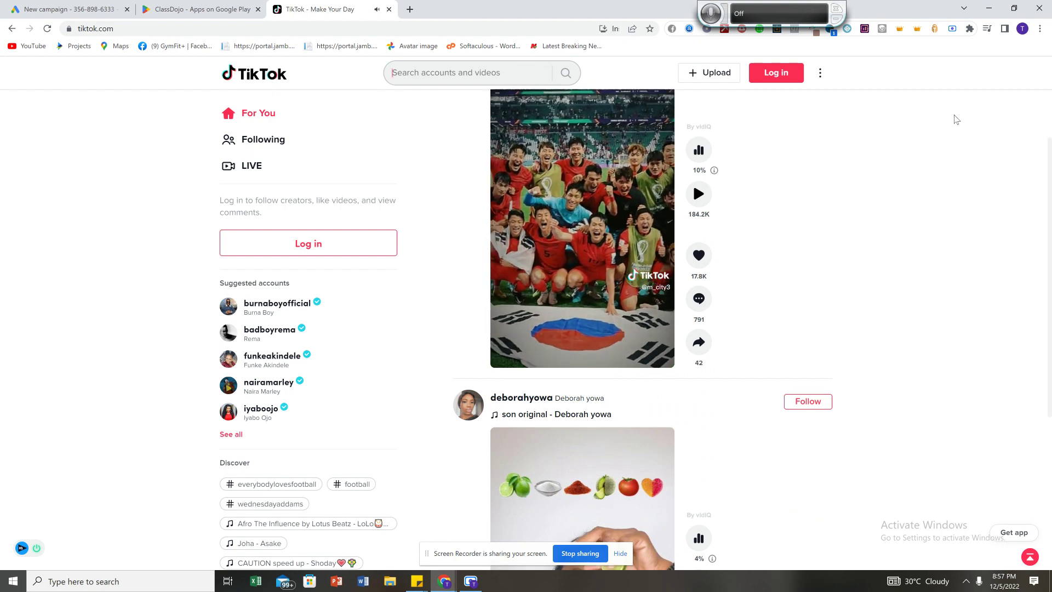
pyautogui.scroll(3, 1051, 112)
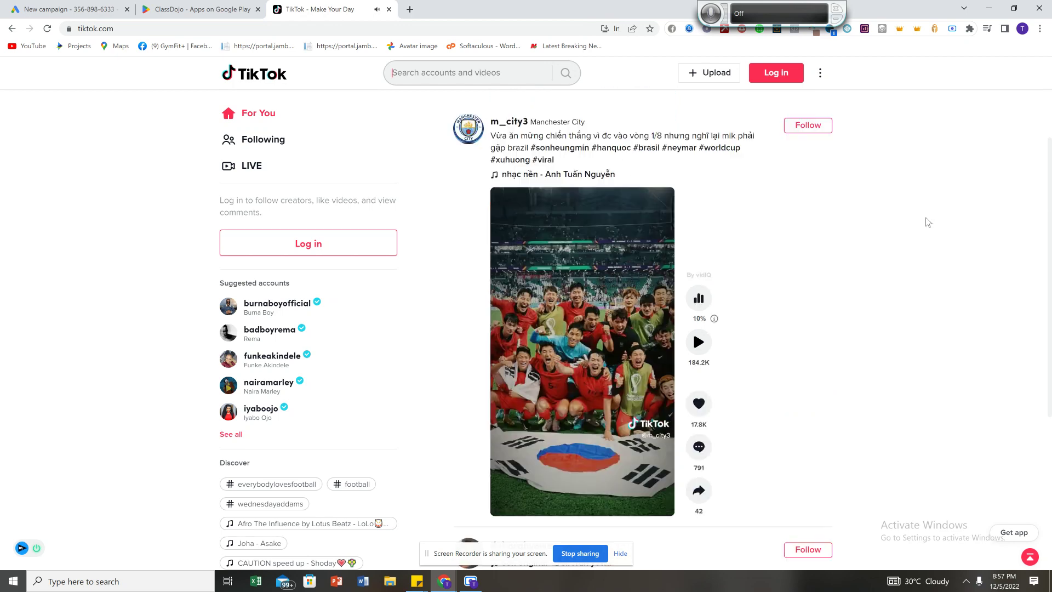
pyautogui.scroll(-3, 1051, 167)
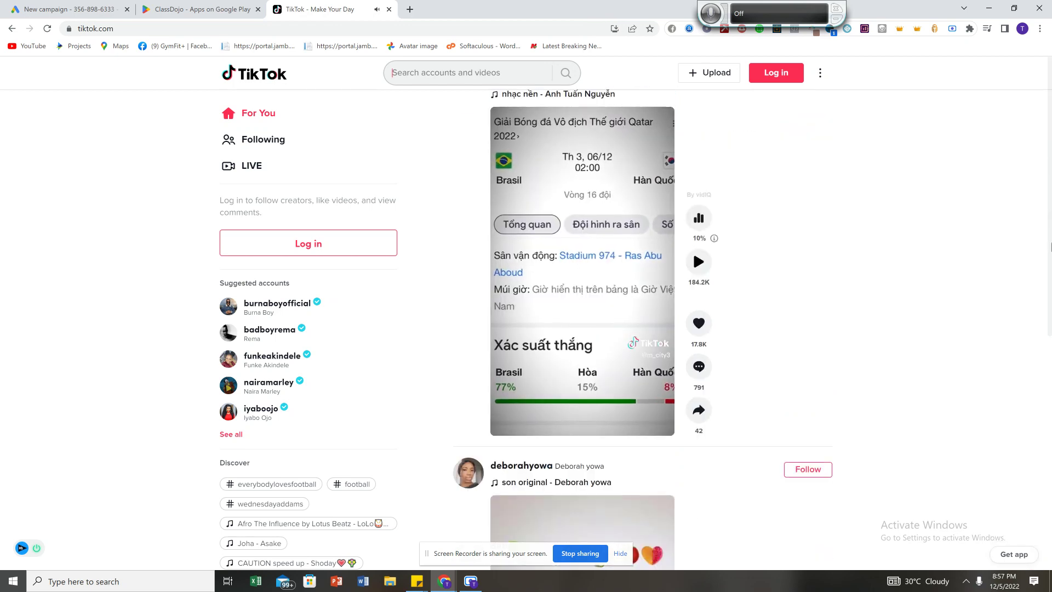
pyautogui.scroll(-5, 1049, 193)
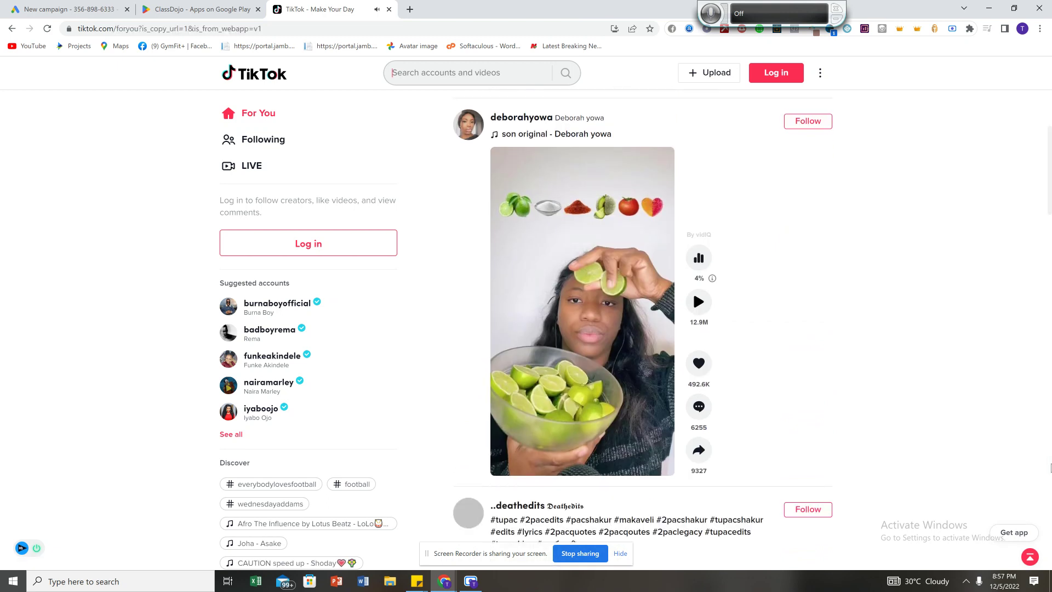
pyautogui.scroll(-5, 1051, 467)
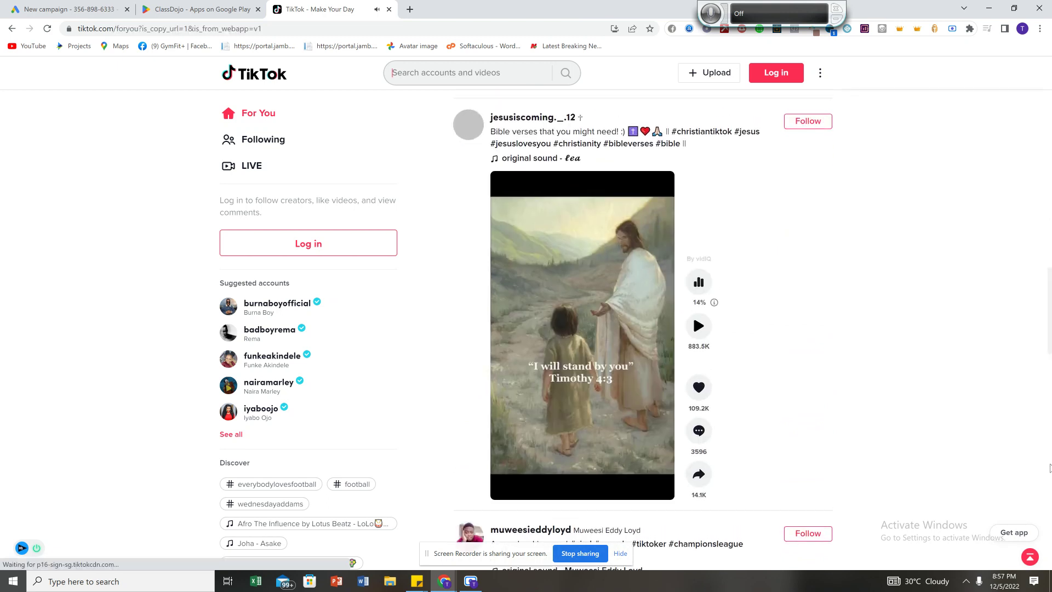
pyautogui.scroll(-2, 1050, 467)
pyautogui.scroll(-5, 1046, 506)
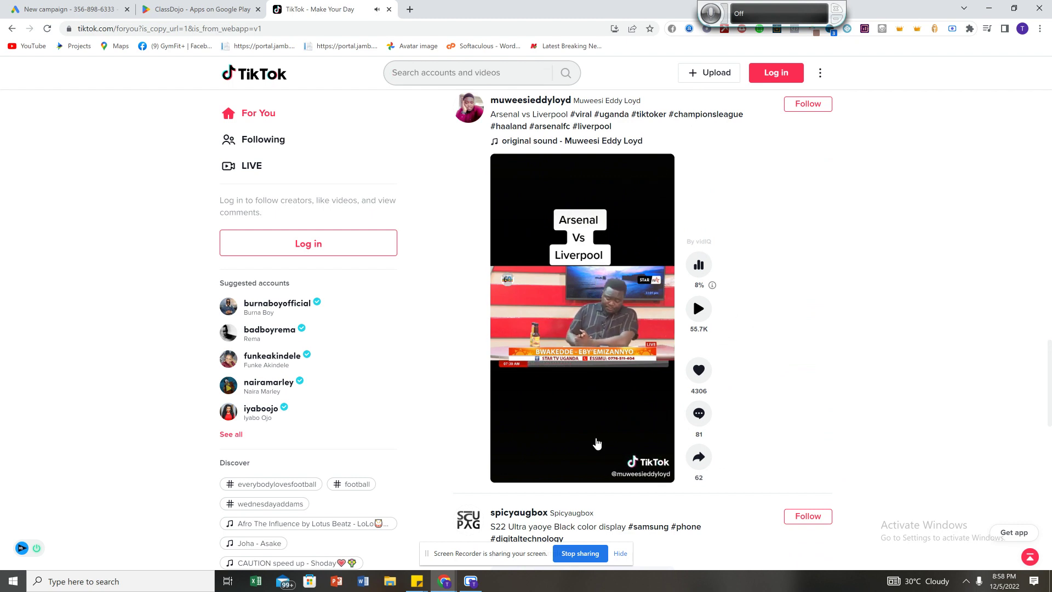
pyautogui.click(508, 458)
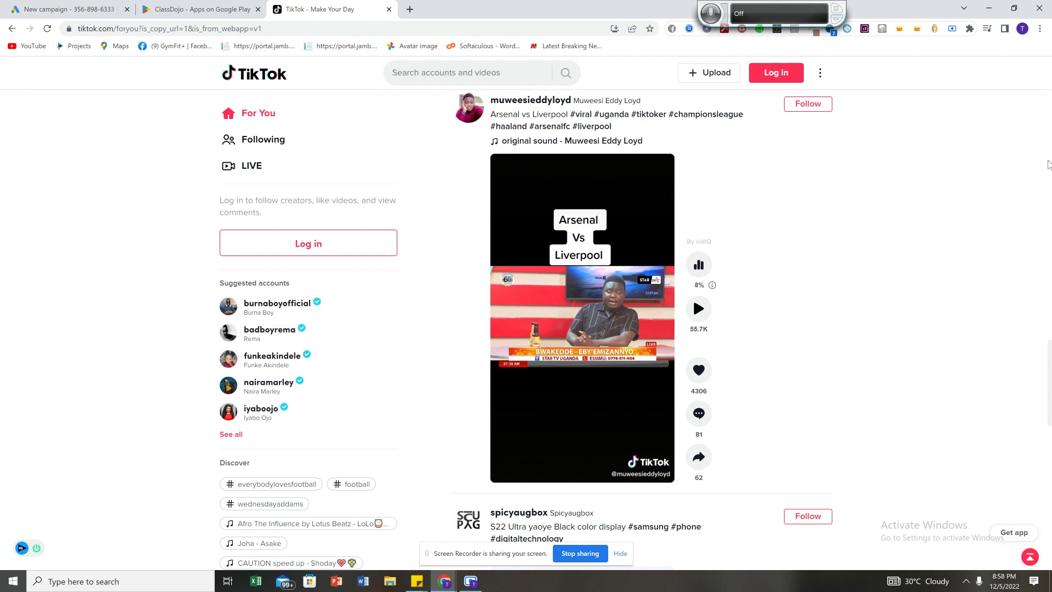
pyautogui.scroll(20, 1050, 145)
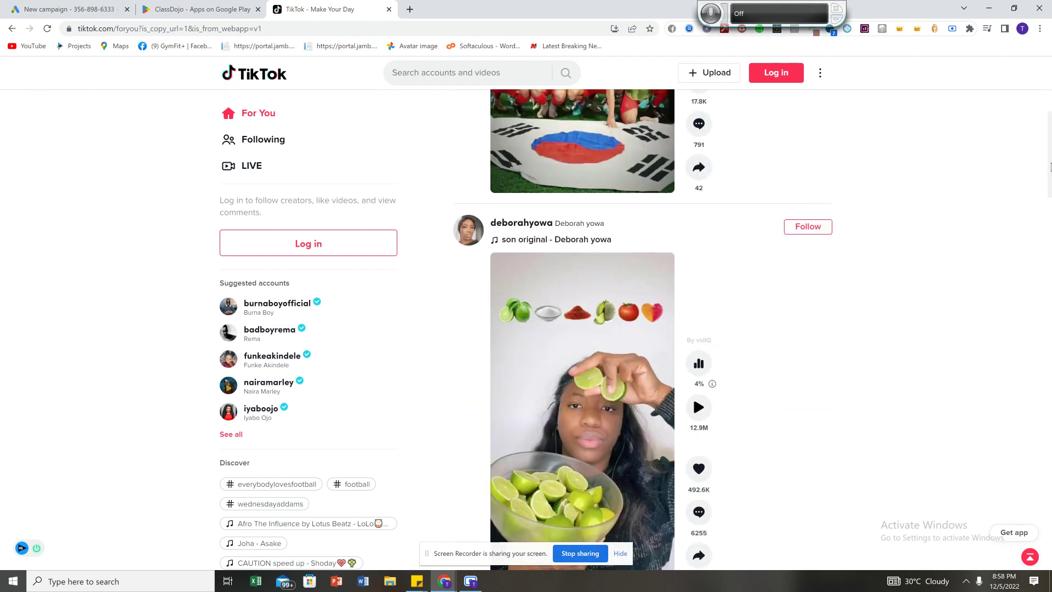
pyautogui.scroll(-10, 1051, 167)
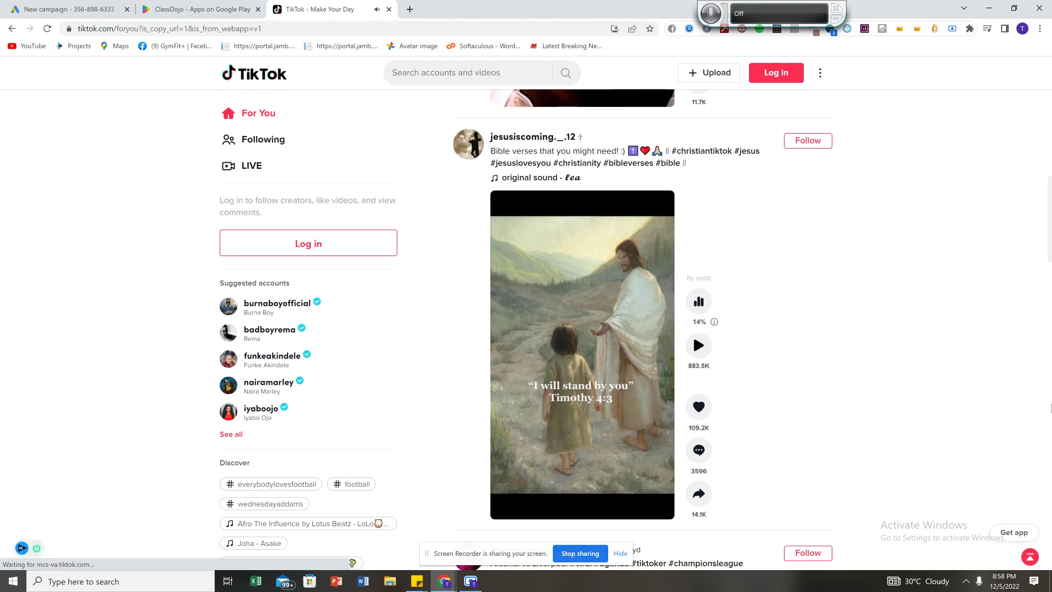
pyautogui.scroll(-10, 1039, 501)
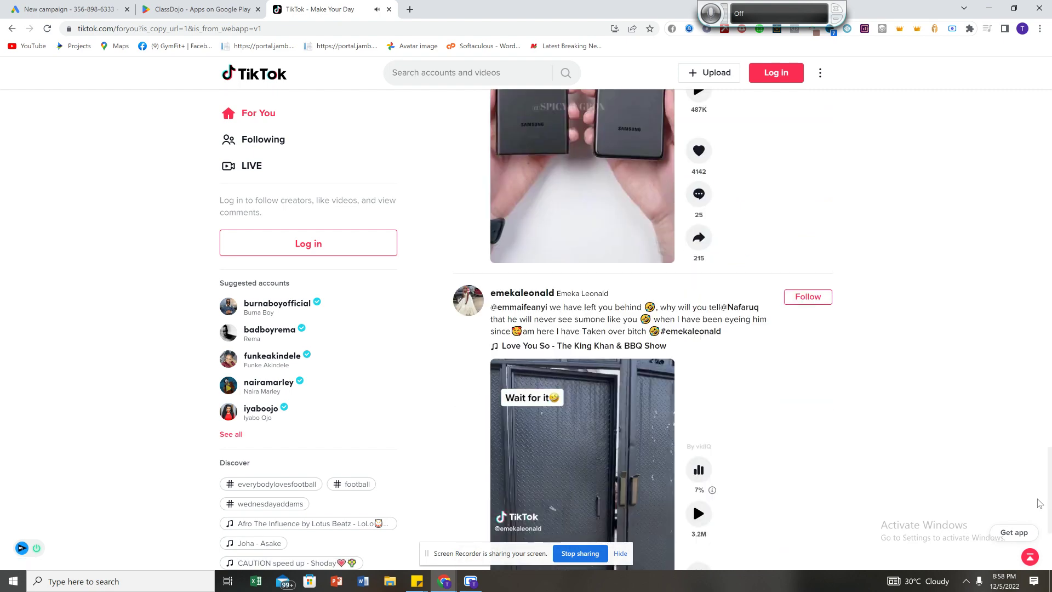
pyautogui.scroll(-3, 555, 286)
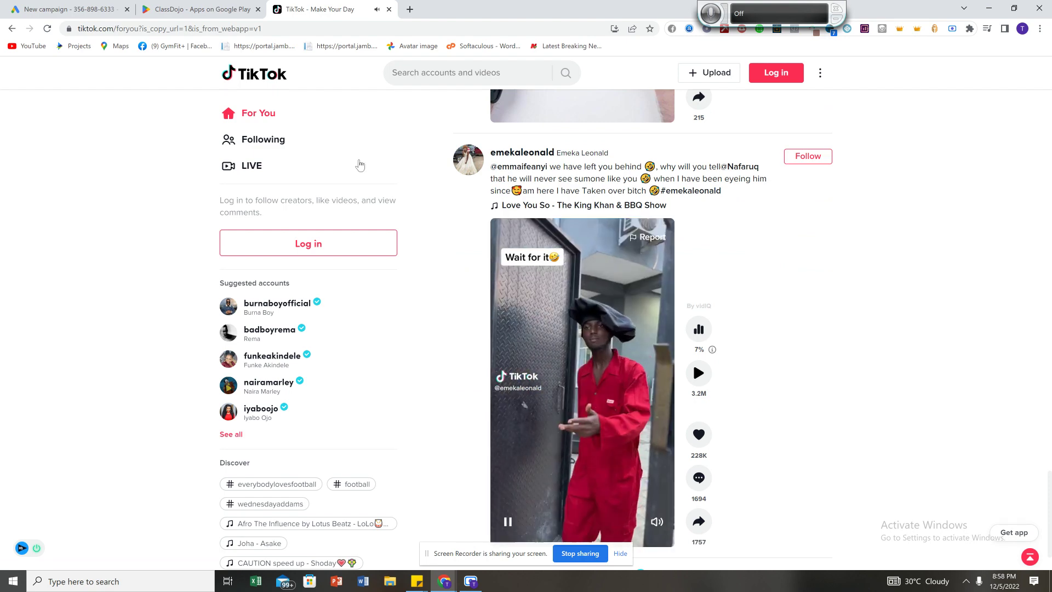
pyautogui.click(176, 7)
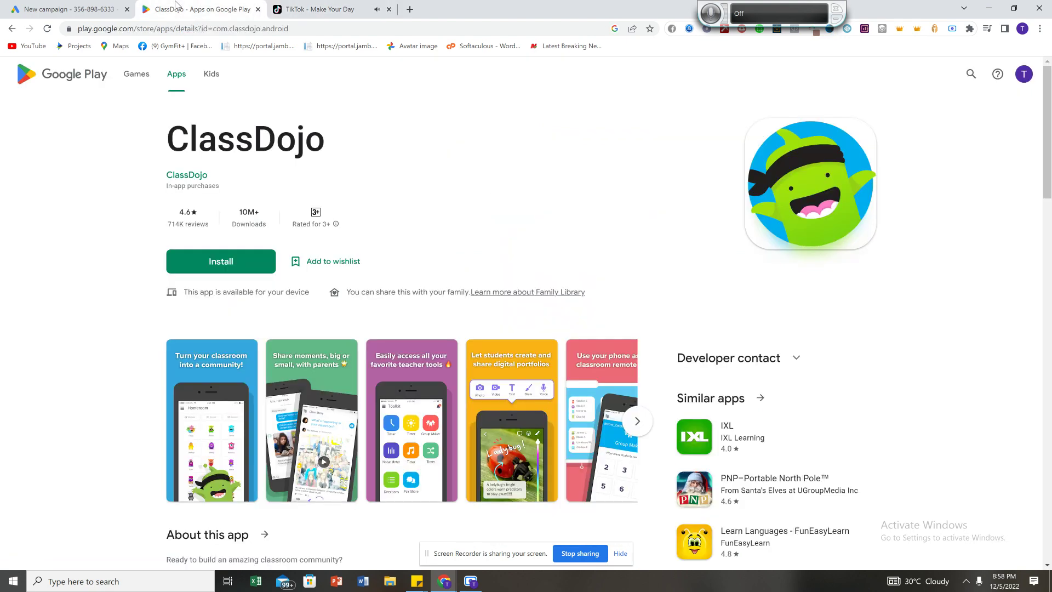
pyautogui.click(386, 11)
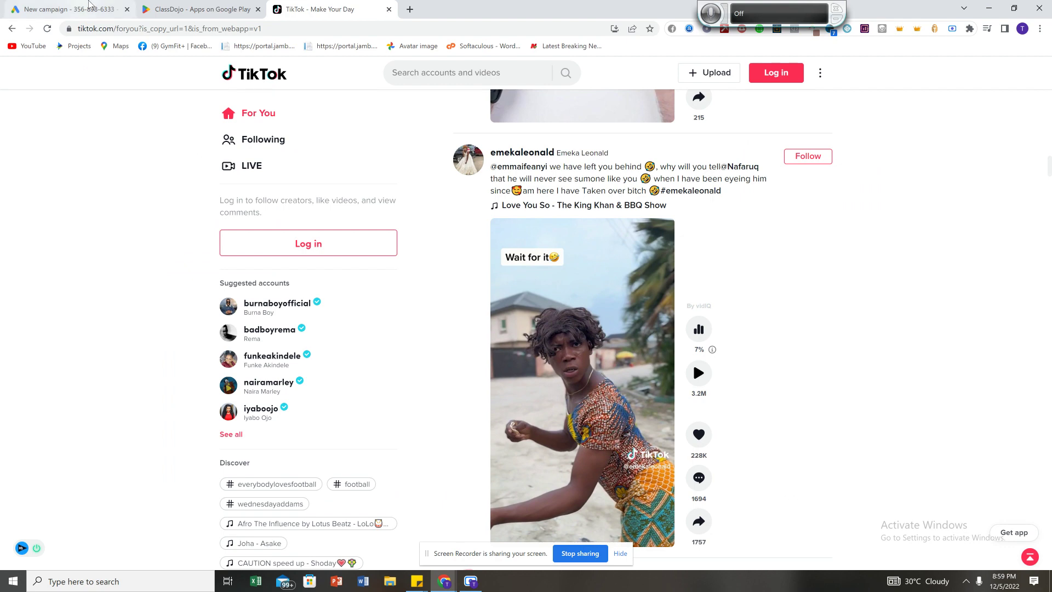
# Return to the Google Ads new campaign page and choose App promotion as the campaign objective.
pyautogui.click(89, 5)
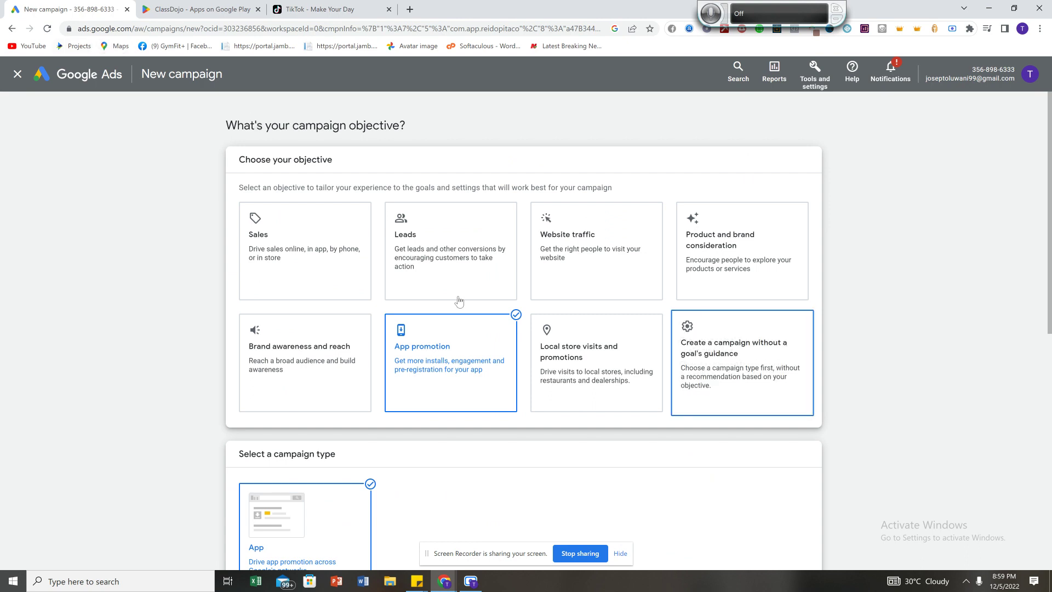
pyautogui.click(451, 379)
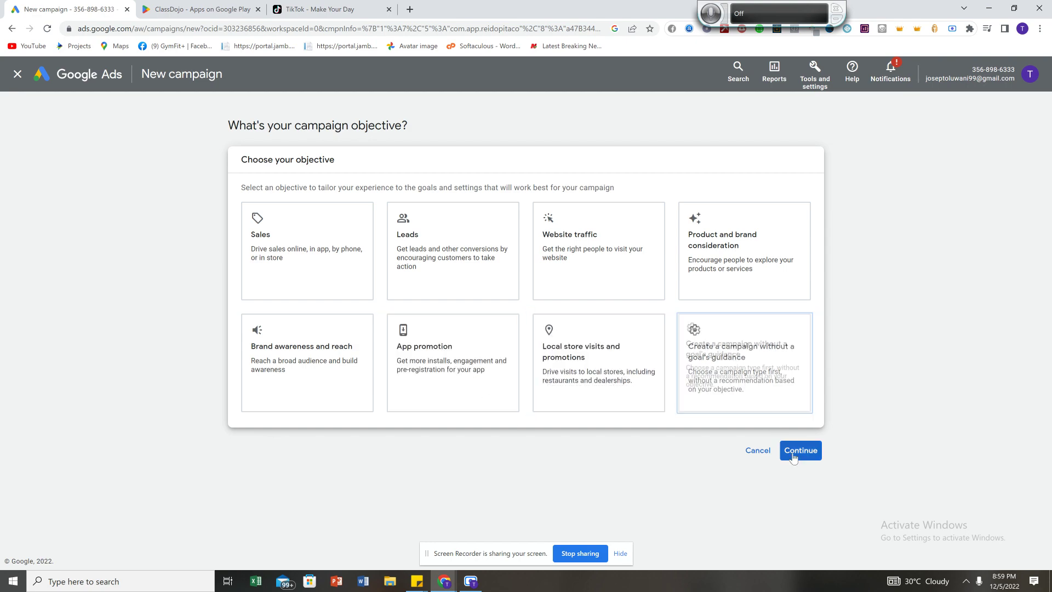
pyautogui.click(460, 378)
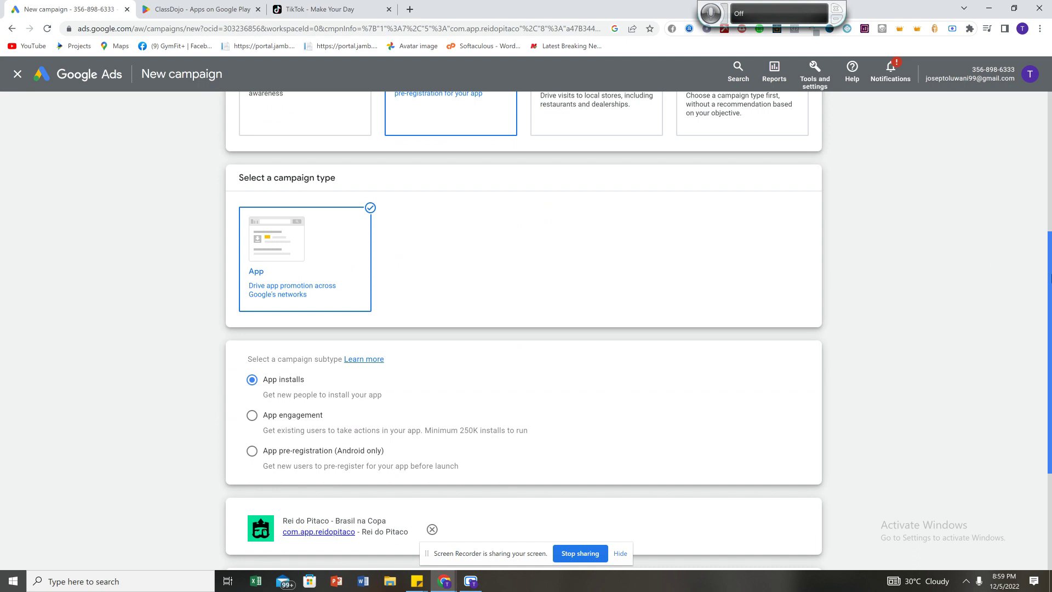
# Keep the App installs subtype, replace the selected app with Six Pack in 30 Days, and continue to the campaign settings.
pyautogui.scroll(2, 1043, 223)
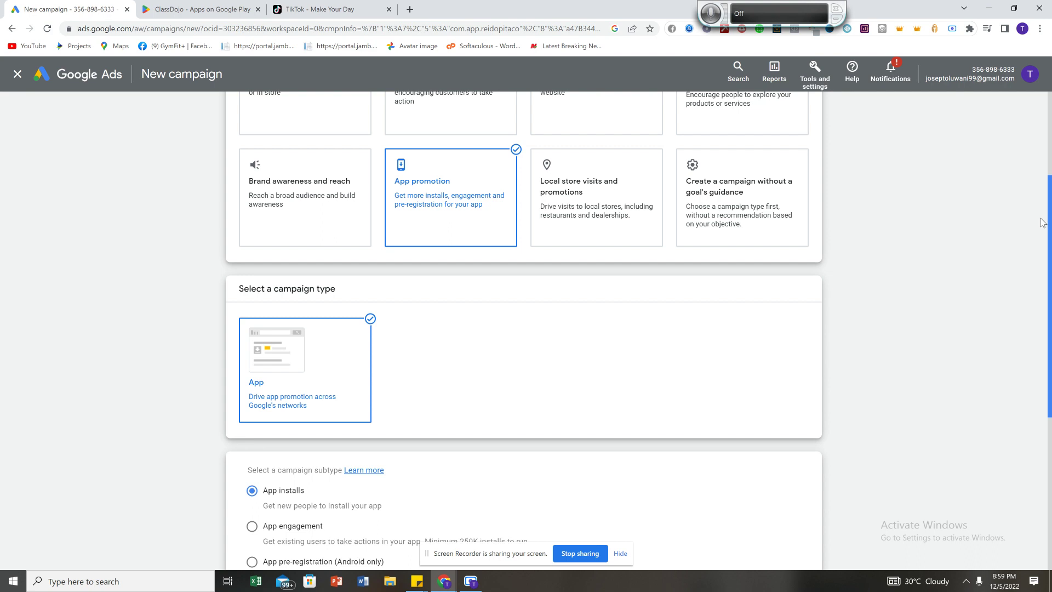
pyautogui.scroll(2, 1043, 222)
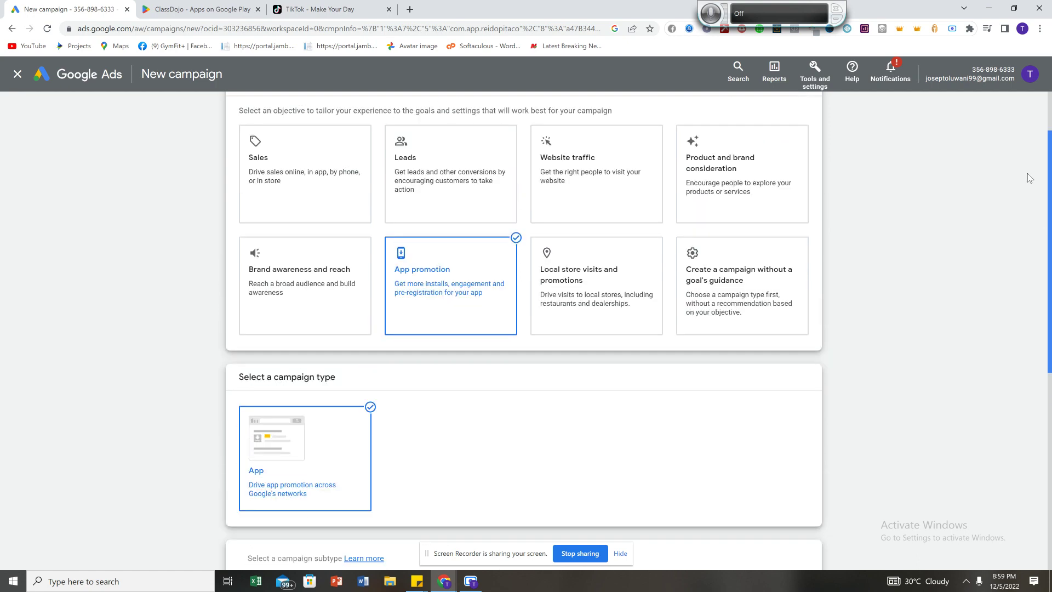
pyautogui.scroll(-2, 1030, 329)
pyautogui.scroll(1, 548, 165)
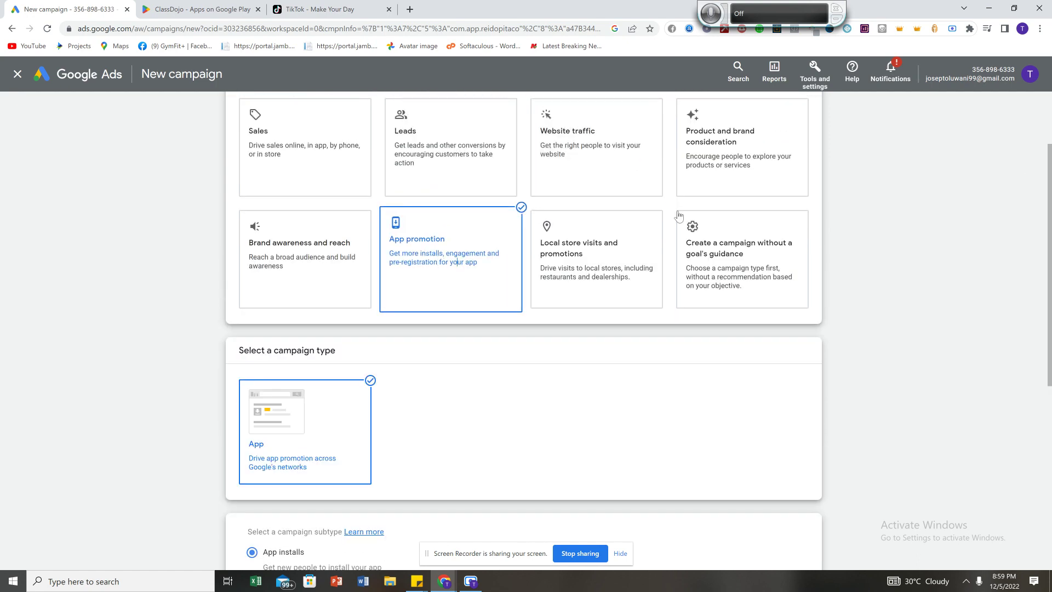
pyautogui.scroll(-3, 1043, 329)
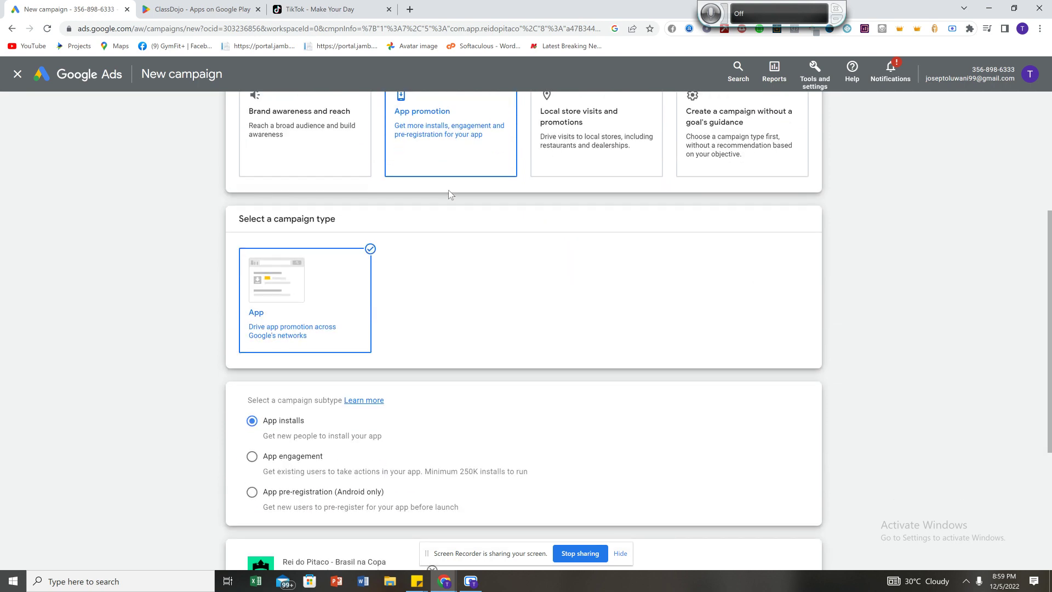
pyautogui.scroll(1, 466, 219)
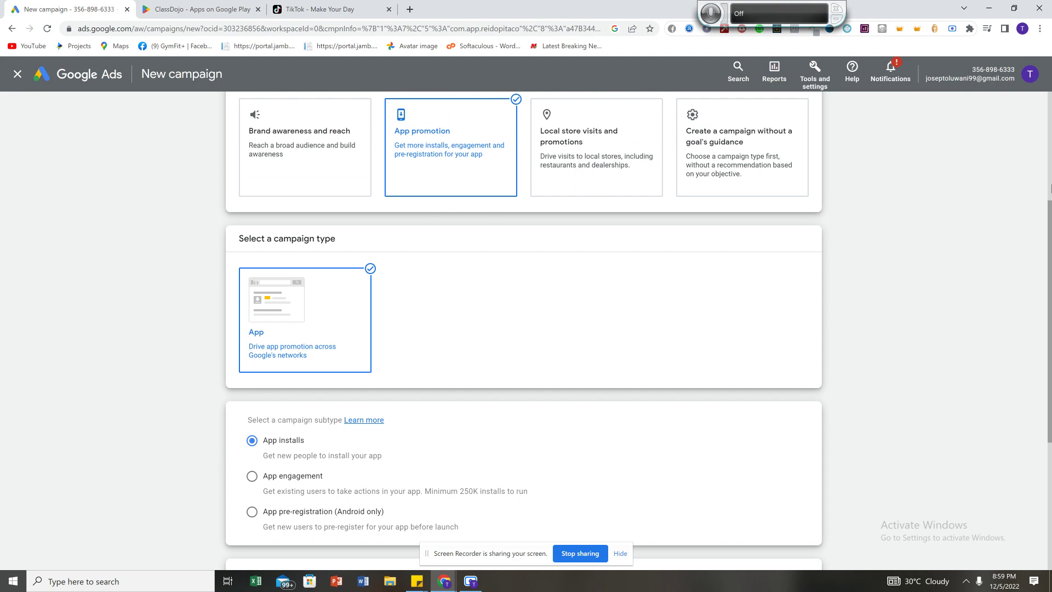
pyautogui.moveTo(1050, 224); pyautogui.dragTo(1050, 344)
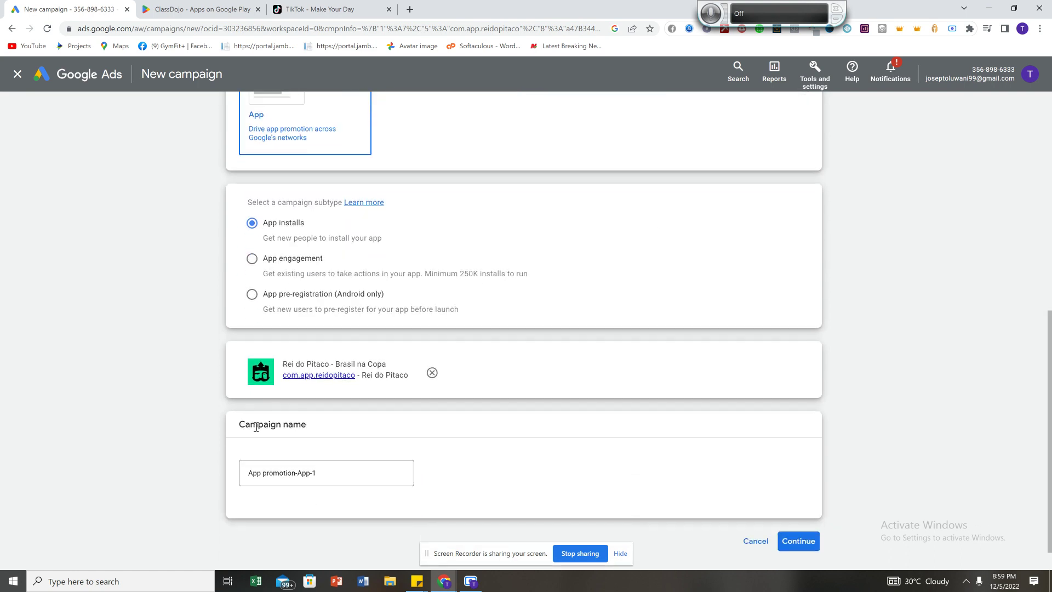
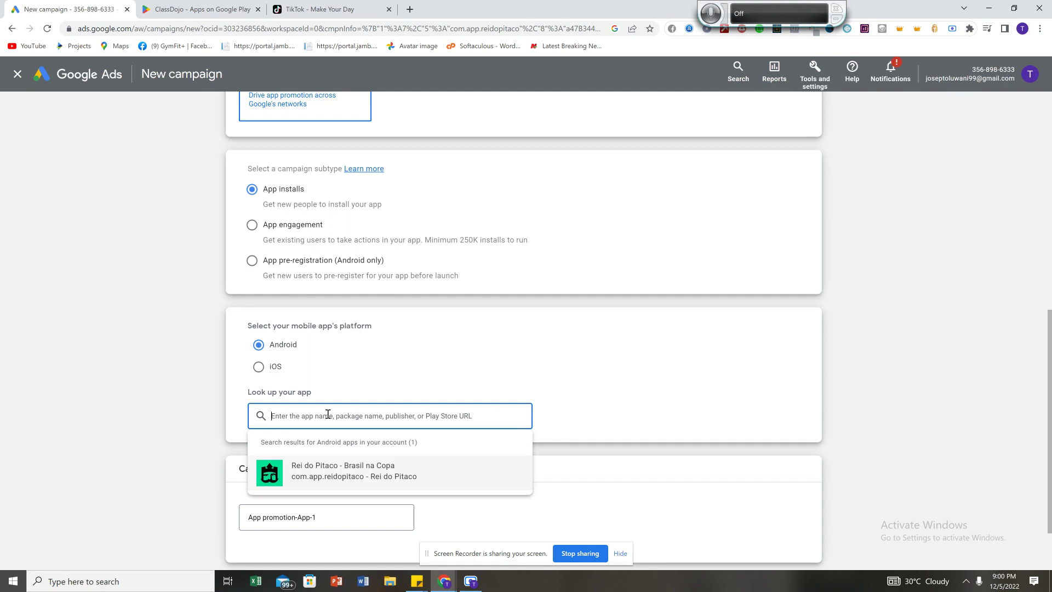
pyautogui.write('w')
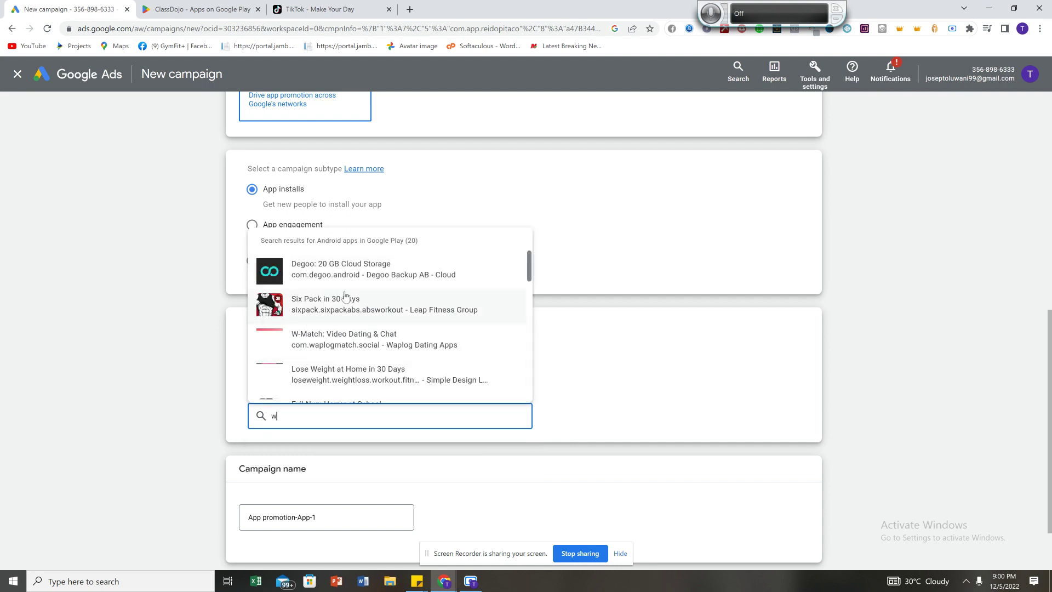
pyautogui.click(352, 299)
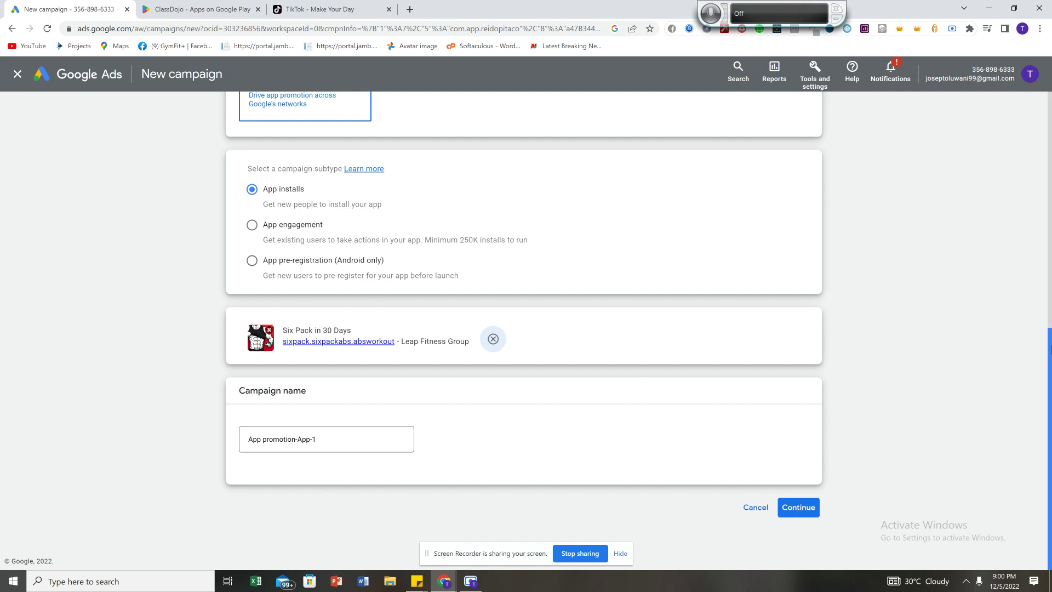
pyautogui.click(809, 508)
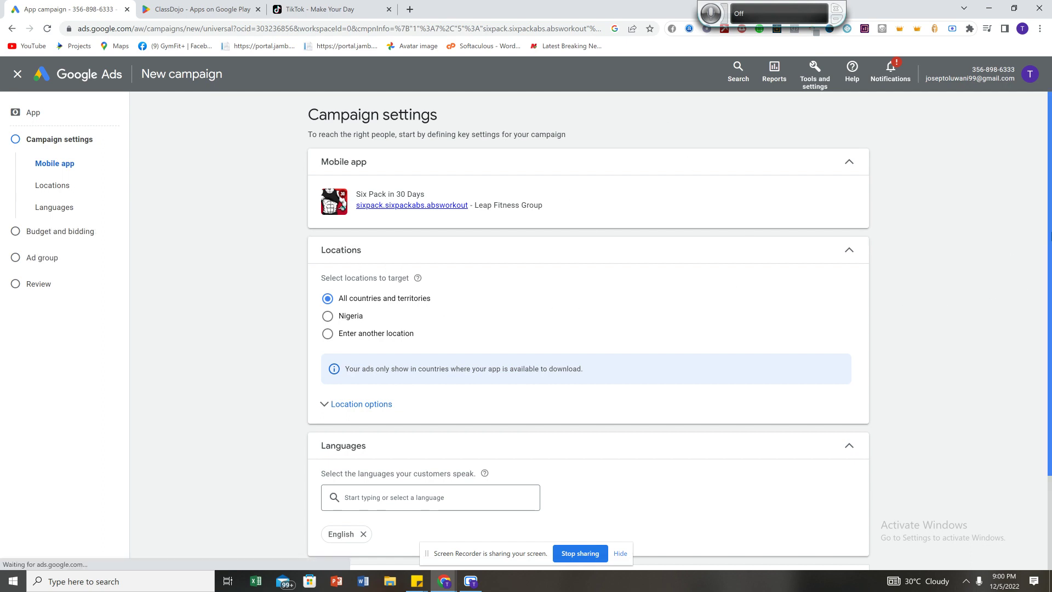
# Review the location and language targeting, keeping all countries and territories and English, and proceed to budget and bidding.
pyautogui.scroll(-1, 1051, 258)
pyautogui.moveTo(1050, 240); pyautogui.dragTo(1050, 255)
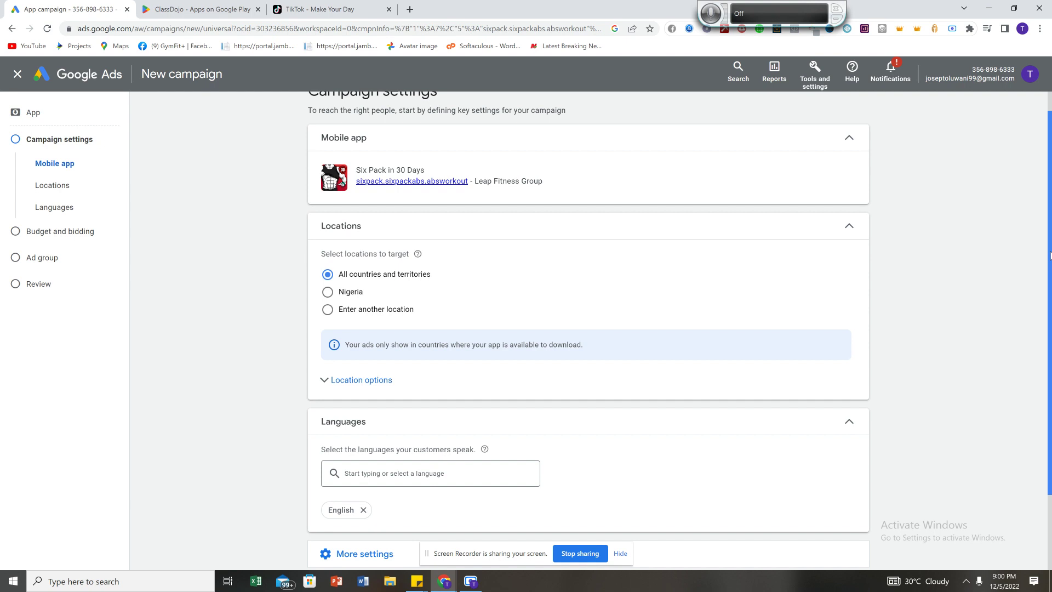
pyautogui.moveTo(1051, 245); pyautogui.dragTo(1050, 250)
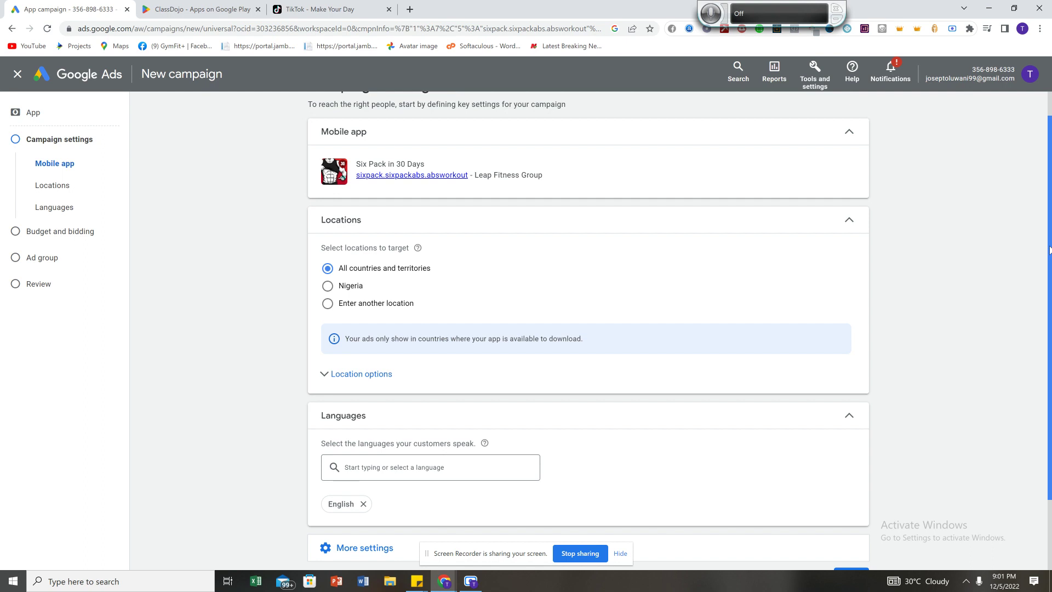
pyautogui.scroll(-1, 1050, 250)
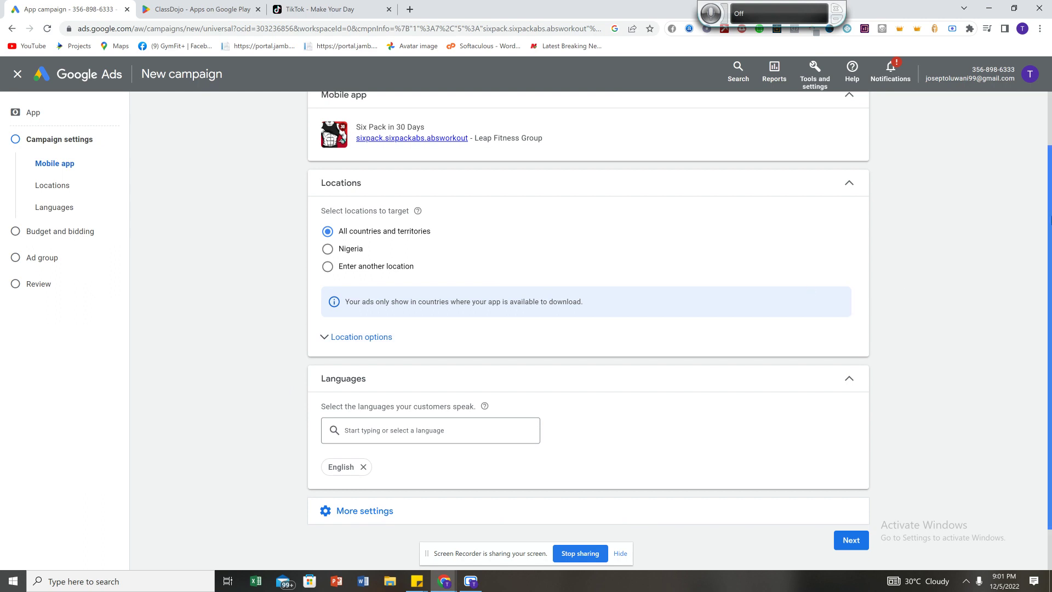
pyautogui.scroll(-1, 1050, 230)
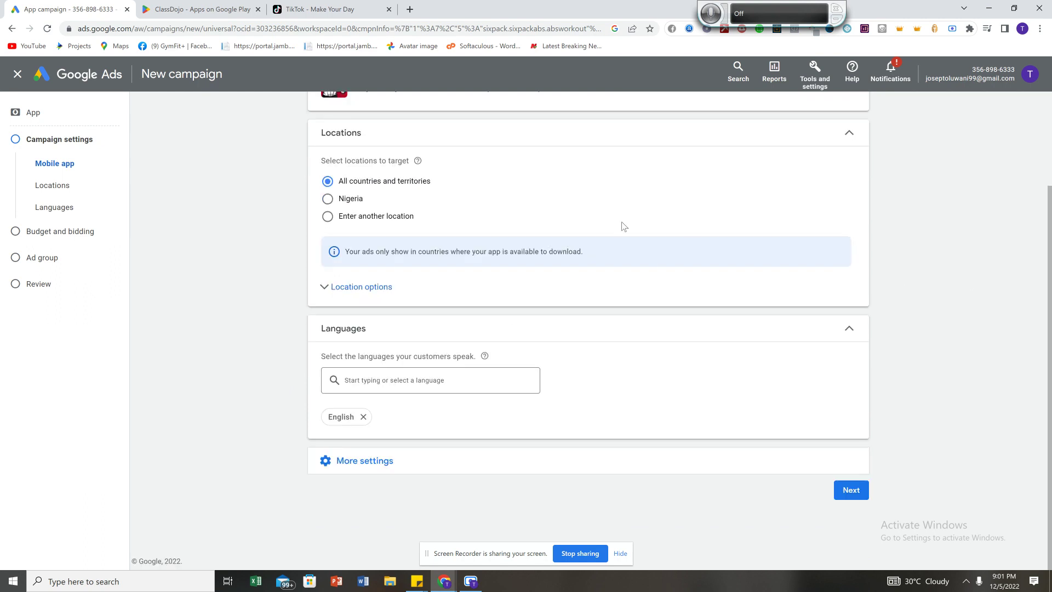
pyautogui.click(856, 497)
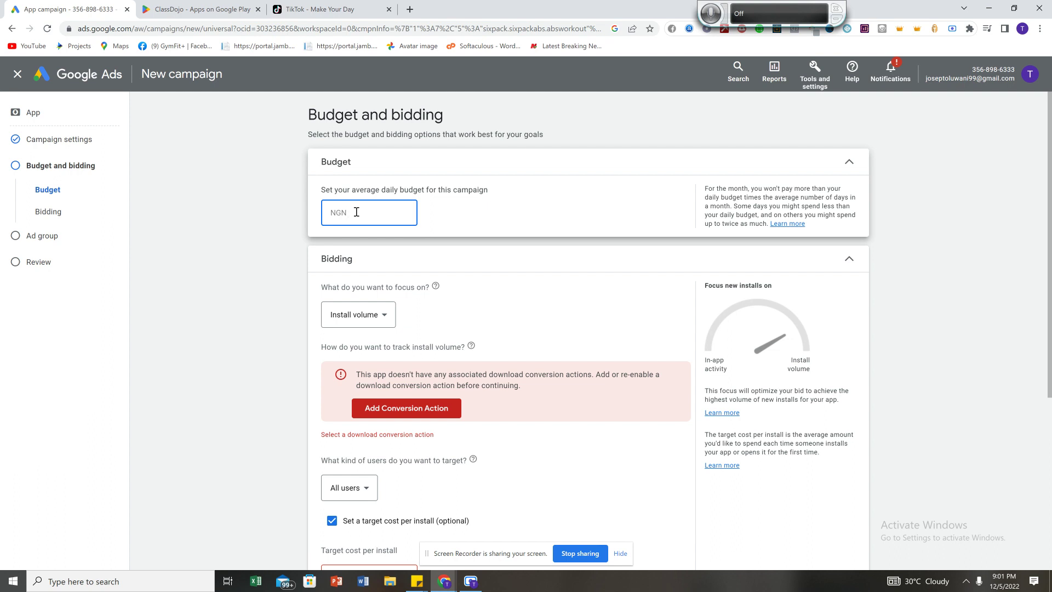
# Set the average daily budget to NGN 2000 and keep Install volume as the bidding focus.
pyautogui.write('2000')
pyautogui.scroll(-1, 438, 309)
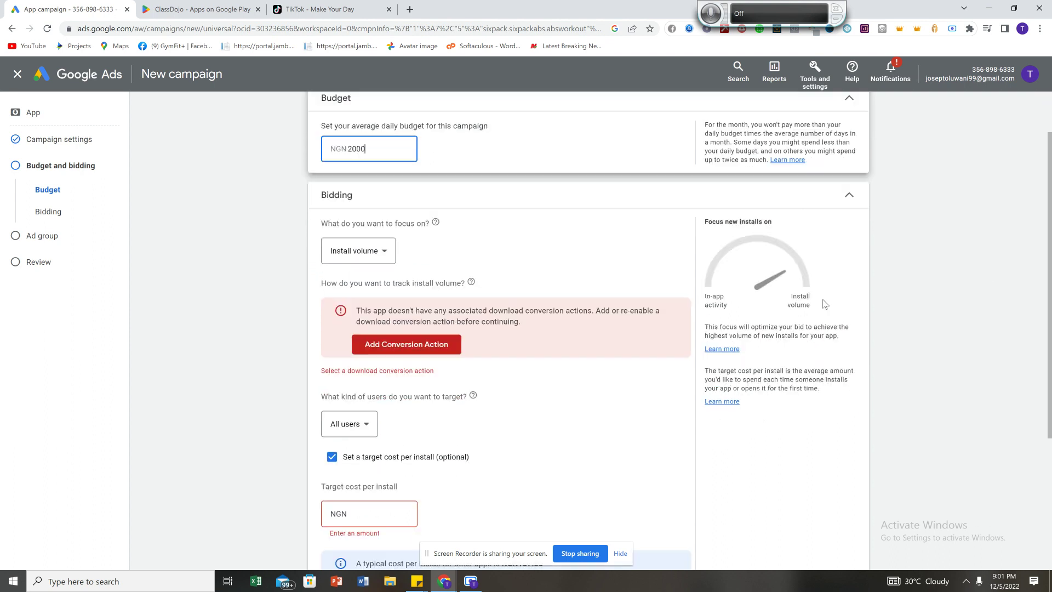
pyautogui.click(388, 253)
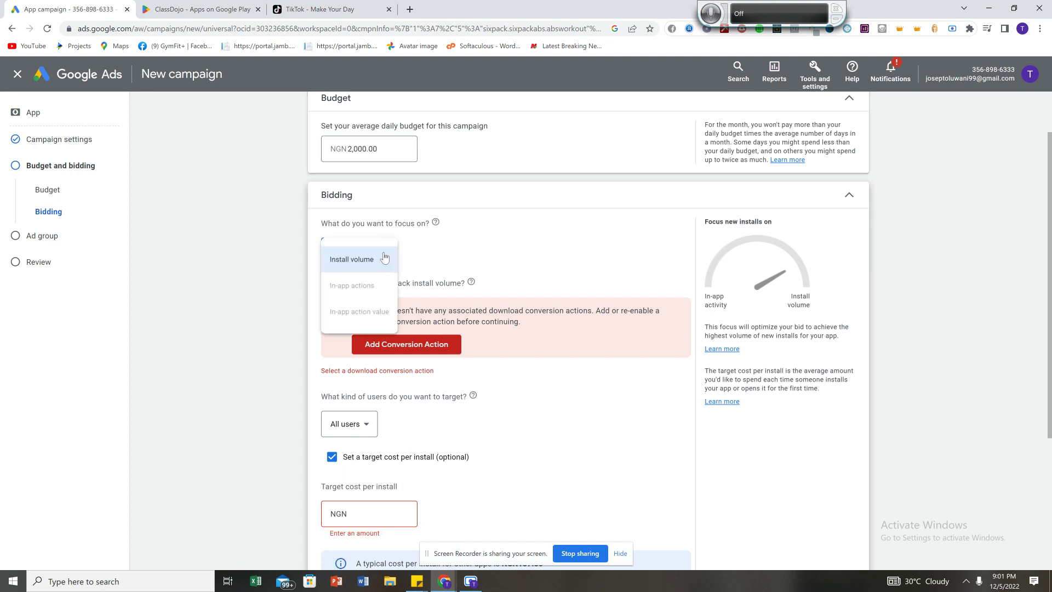
pyautogui.click(645, 231)
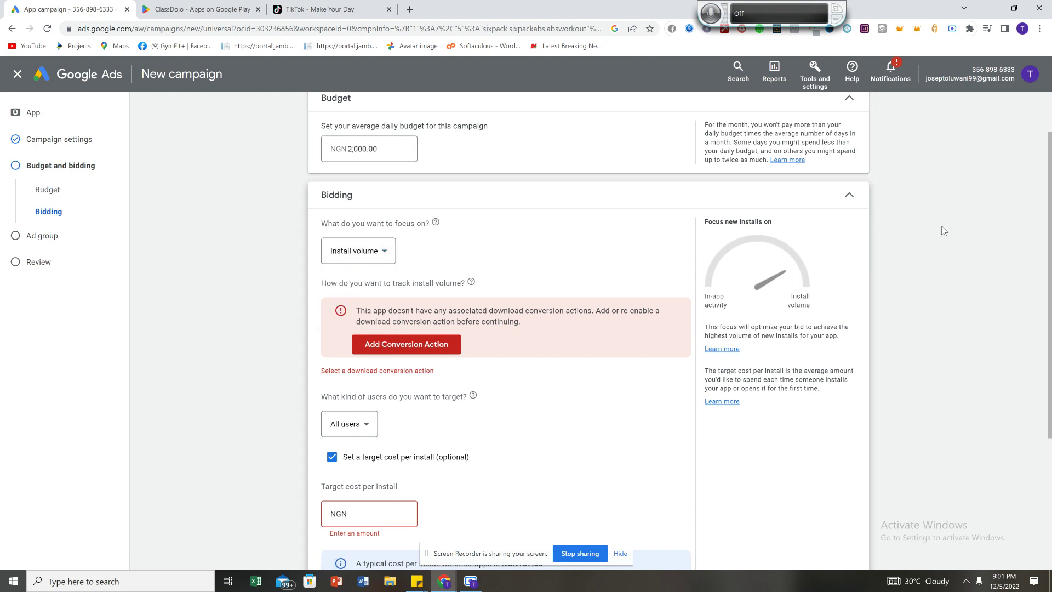
# Set the target cost per install to NGN 0.01 and proceed to the first headline of the ad group's assets.
pyautogui.scroll(-3, 1050, 189)
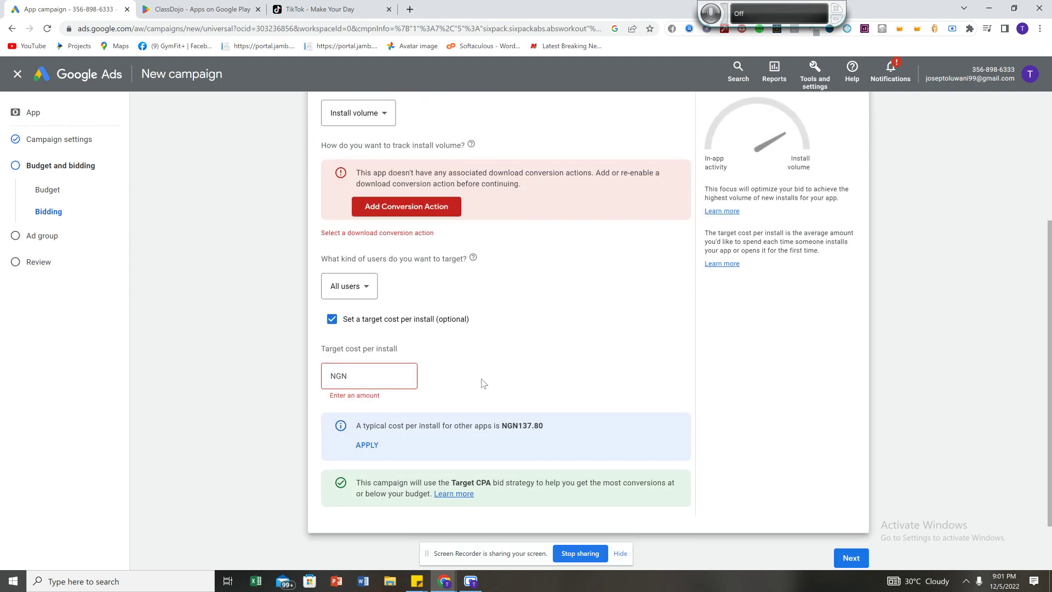
pyautogui.click(385, 375)
pyautogui.write('0.01')
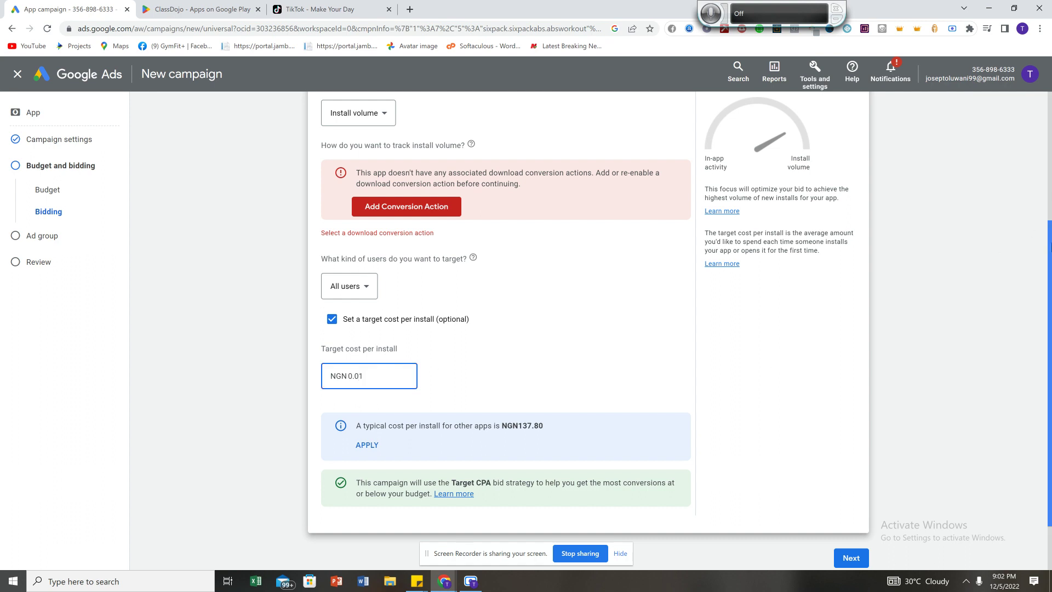
pyautogui.scroll(-2, 1049, 373)
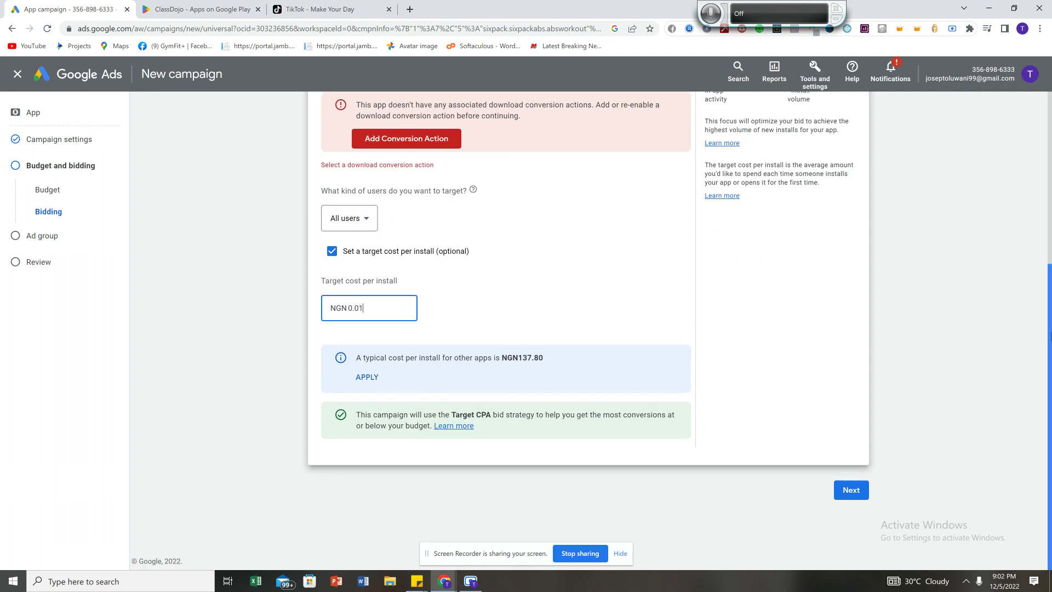
pyautogui.click(845, 488)
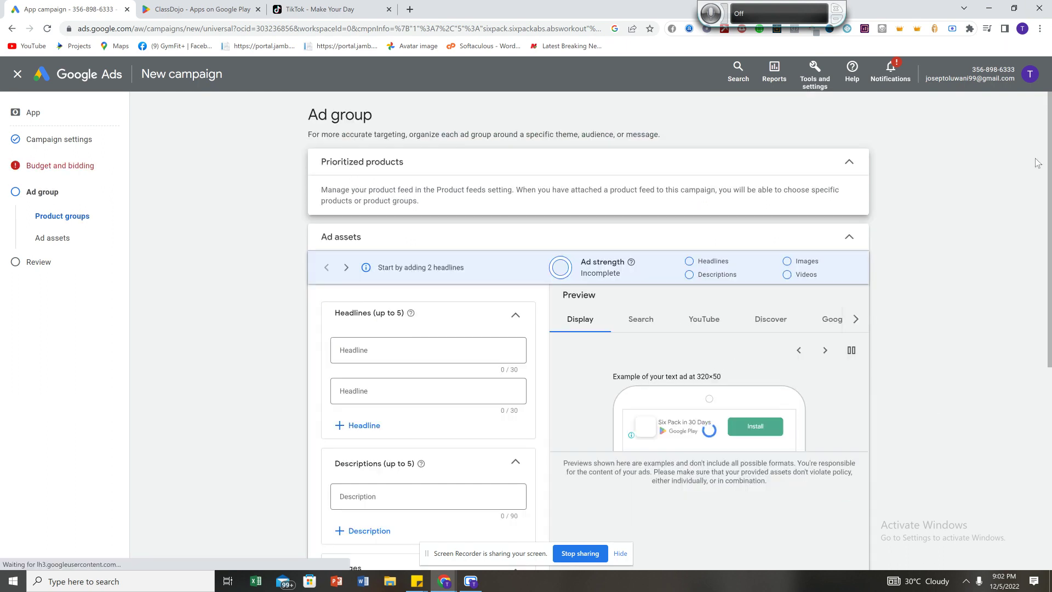
pyautogui.moveTo(1050, 158); pyautogui.dragTo(1051, 206)
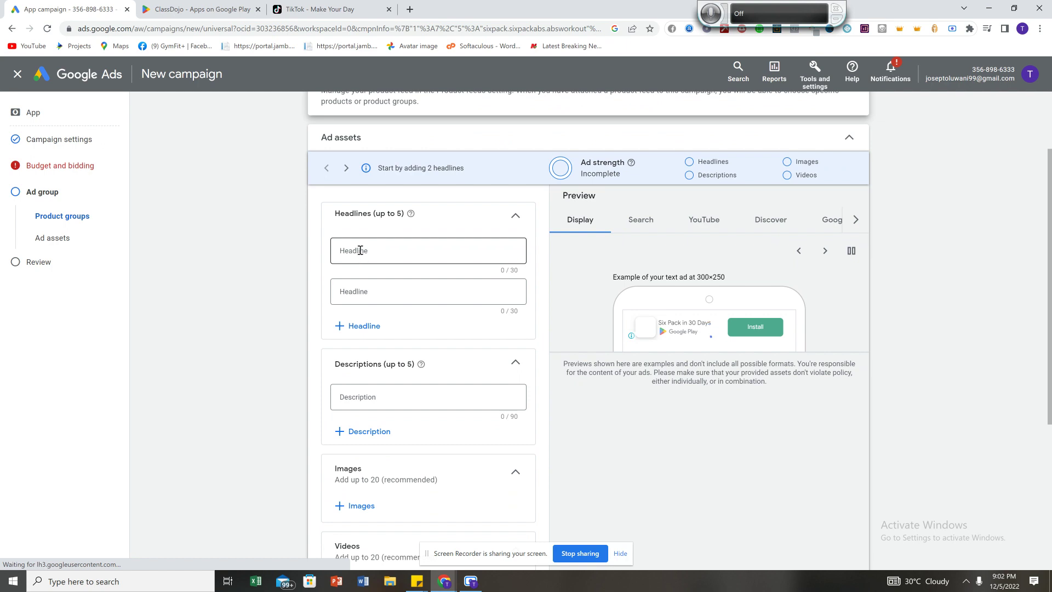
pyautogui.click(360, 251)
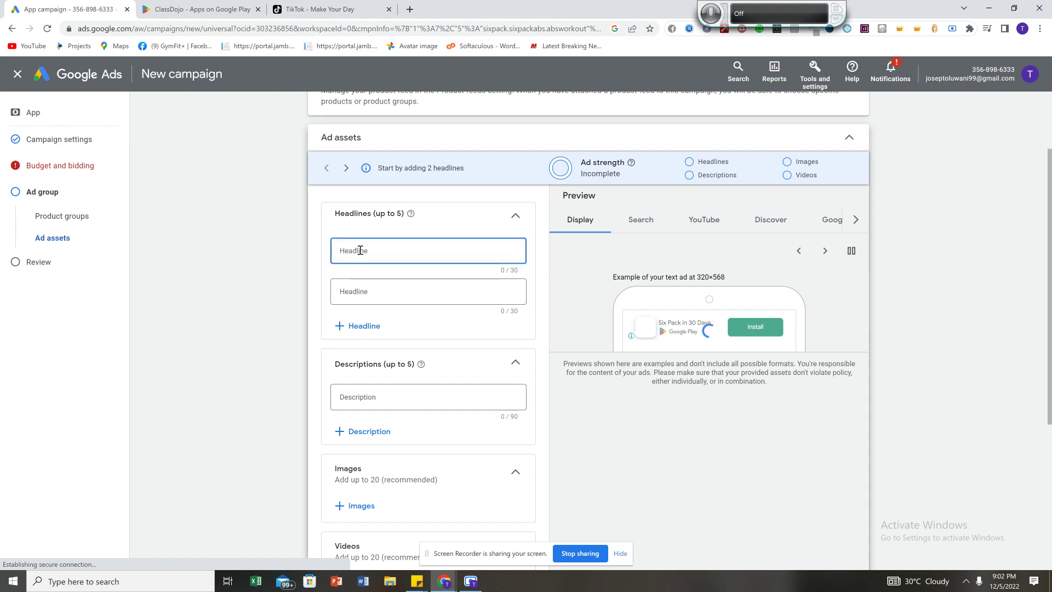
pyautogui.write('Download this app and')
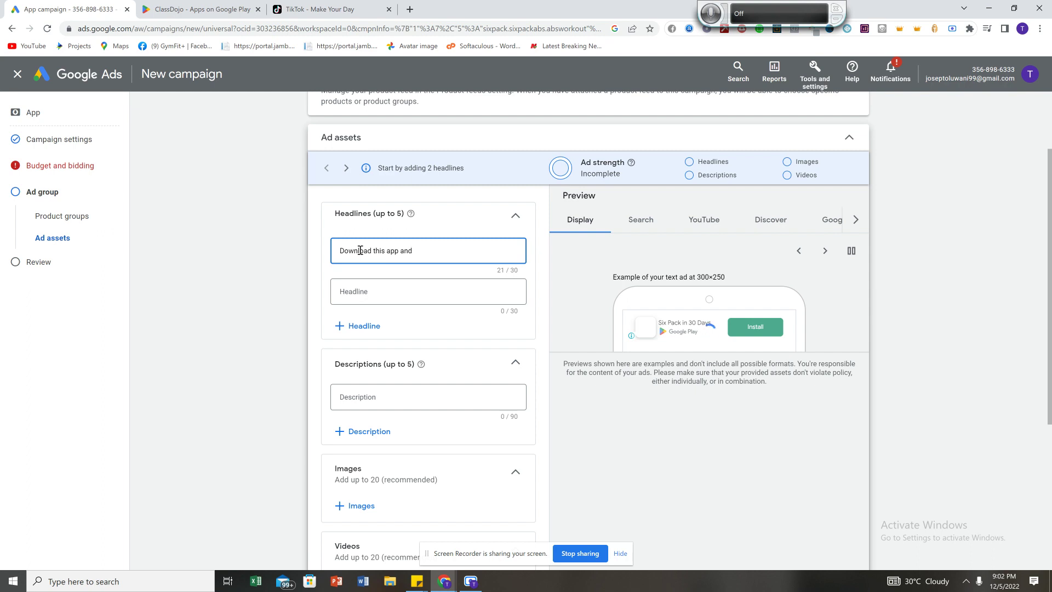
pyautogui.write(' get free giveaways')
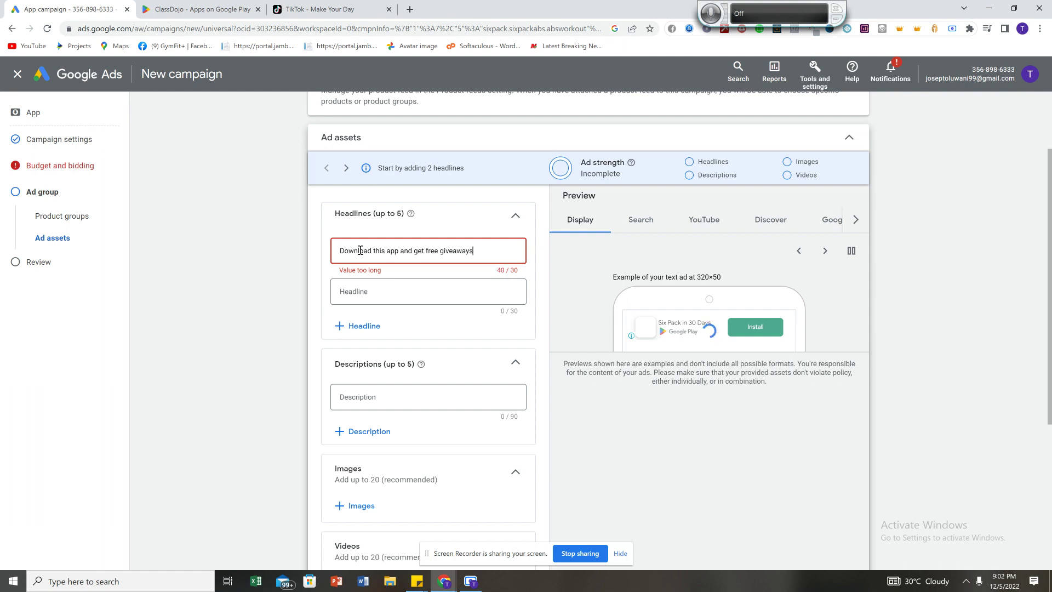
pyautogui.write(' with your reffera')
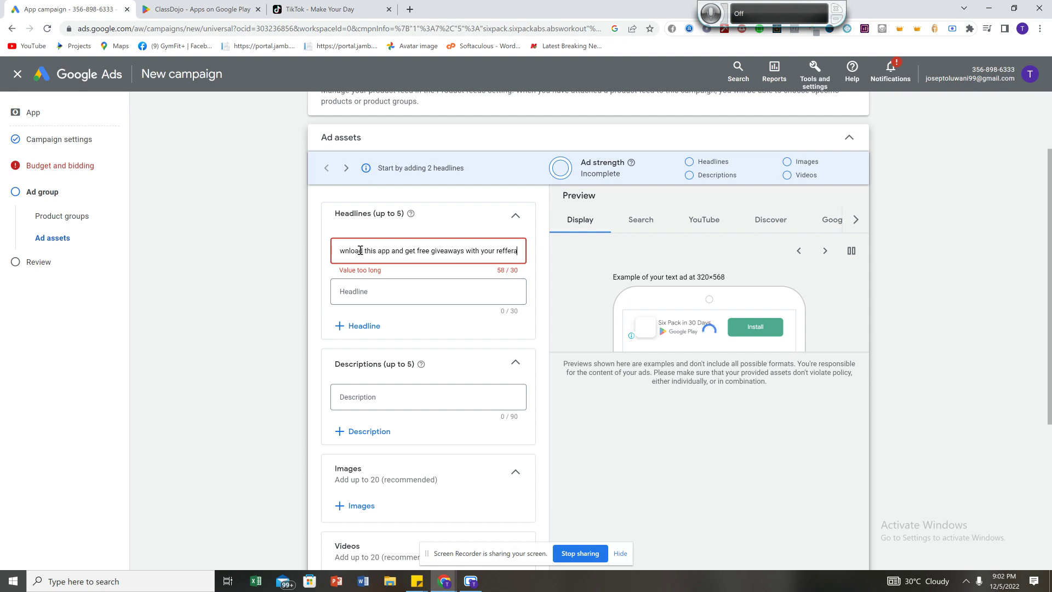
pyautogui.write('l code')
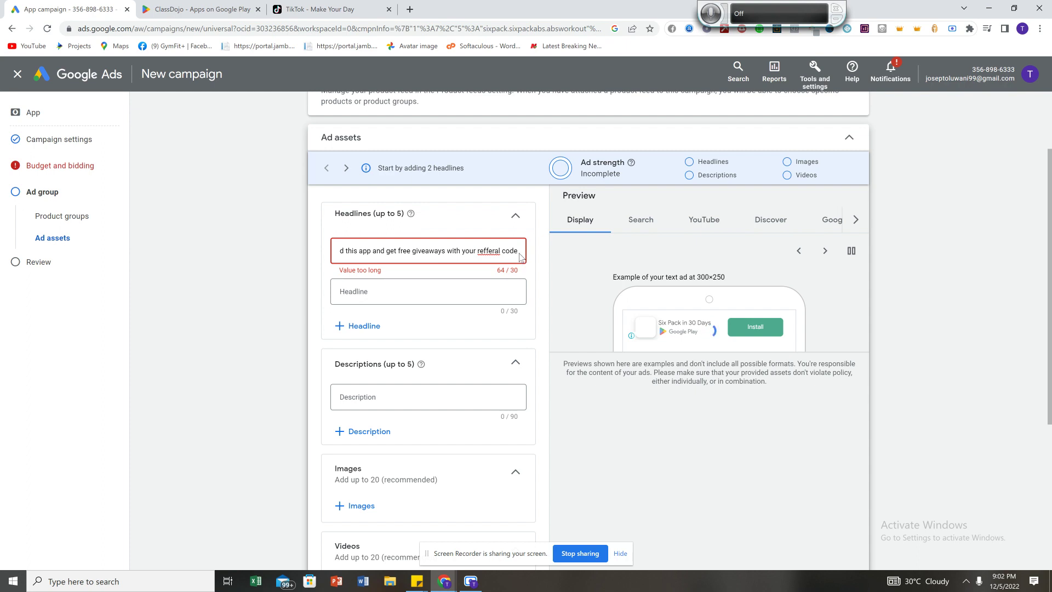
pyautogui.press('BackSpace')
pyautogui.press('BackSpace')
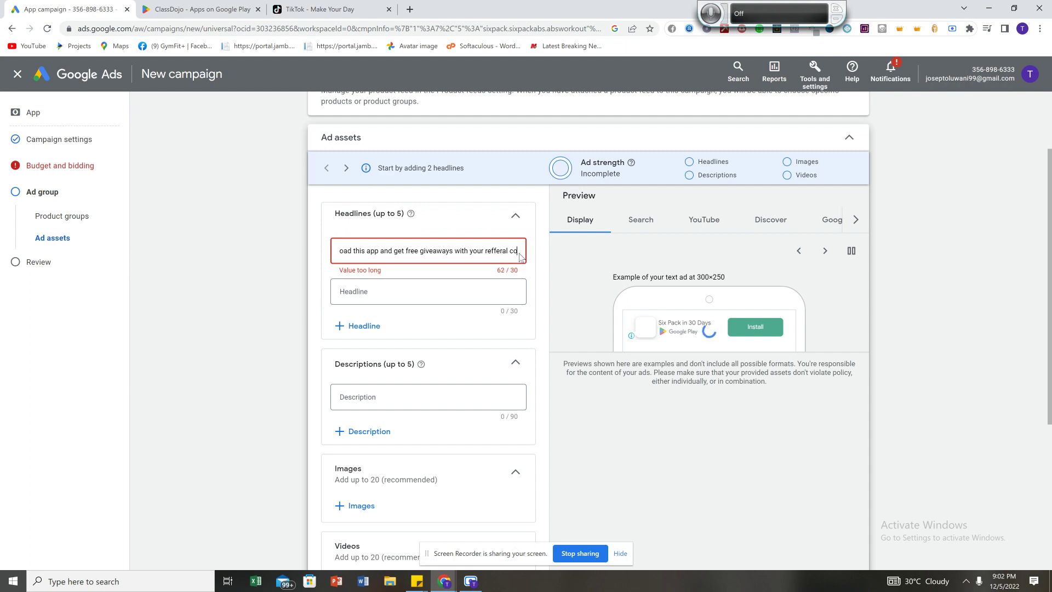
pyautogui.press('BackSpace')
pyautogui.press('BackSpace')
pyautogui.press('BackSpace')
pyautogui.press('BackSpace')
pyautogui.press('BackSpace')
pyautogui.press('BackSpace')
pyautogui.press('BackSpace')
pyautogui.press('BackSpace')
pyautogui.press('BackSpace')
pyautogui.press('BackSpace')
pyautogui.press('BackSpace')
pyautogui.press('BackSpace')
pyautogui.press('BackSpace')
pyautogui.press('BackSpace')
pyautogui.press('BackSpace')
pyautogui.press('BackSpace')
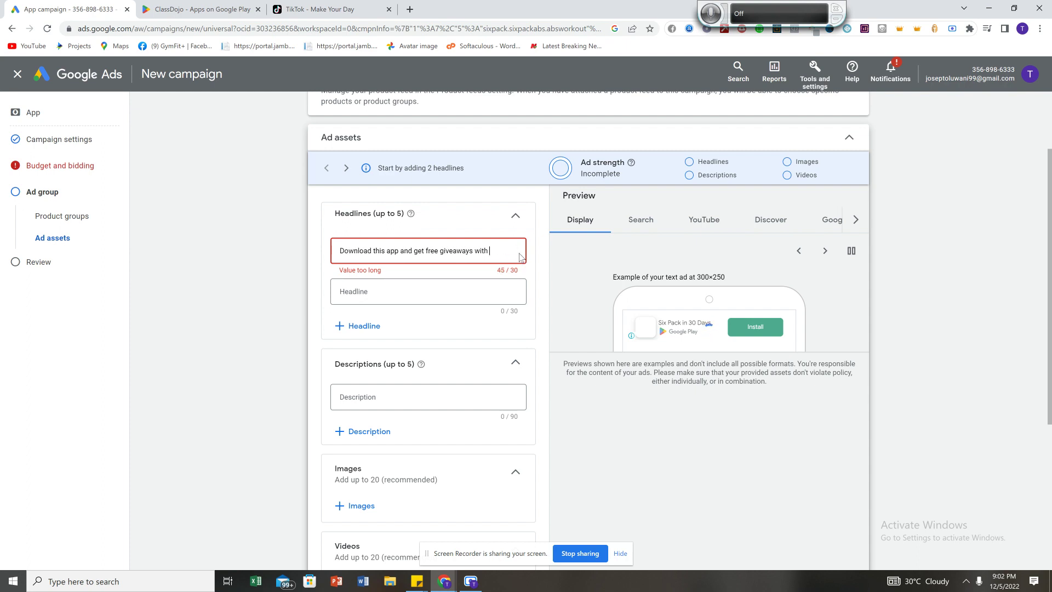
pyautogui.press('BackSpace')
pyautogui.press('BackSpace')
pyautogui.press('BackSpace')
pyautogui.press('BackSpace')
pyautogui.press('BackSpace')
pyautogui.press('BackSpace')
pyautogui.press('BackSpace')
pyautogui.press('BackSpace')
pyautogui.press('BackSpace')
pyautogui.press('BackSpace')
pyautogui.press('BackSpace')
pyautogui.press('BackSpace')
pyautogui.press('BackSpace')
pyautogui.press('BackSpace')
pyautogui.press('BackSpace')
pyautogui.press('BackSpace')
pyautogui.press('BackSpace')
pyautogui.press('BackSpace')
pyautogui.press('BackSpace')
pyautogui.press('BackSpace')
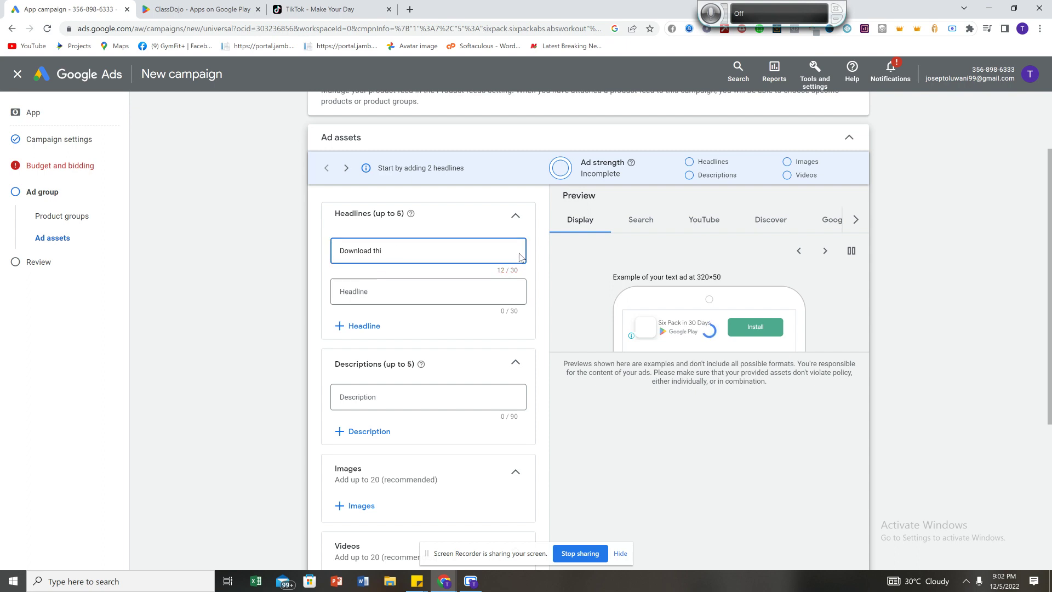
pyautogui.press('BackSpace')
pyautogui.press('BackSpace')
pyautogui.press('BackSpace')
pyautogui.press('BackSpace')
pyautogui.press('BackSpace')
pyautogui.press('BackSpace')
# Enter "Free Giveaway" as the ad group's first headline.
pyautogui.write('Fre')
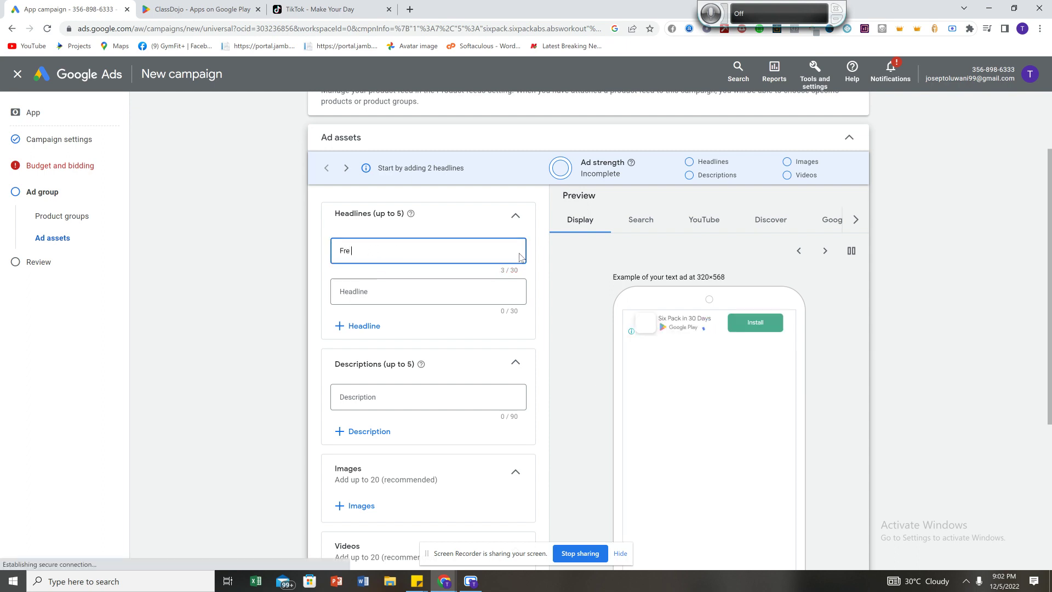
pyautogui.write(' Give a')
pyautogui.press('BackSpace')
pyautogui.press('BackSpace')
pyautogui.press('BackSpace')
pyautogui.write('away')
pyautogui.press('Left')
pyautogui.press('Left')
pyautogui.press('Left')
pyautogui.press('Left')
pyautogui.press('Left')
pyautogui.write('e')
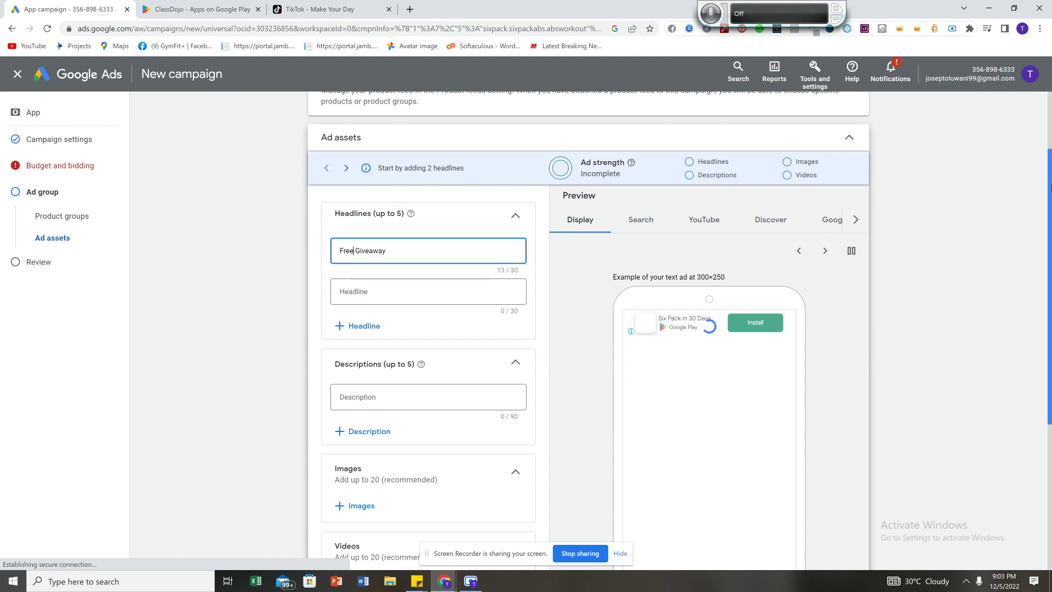
# Examine the remaining ad asset sections for descriptions, images, videos and HTML5.
pyautogui.scroll(-1, 1050, 207)
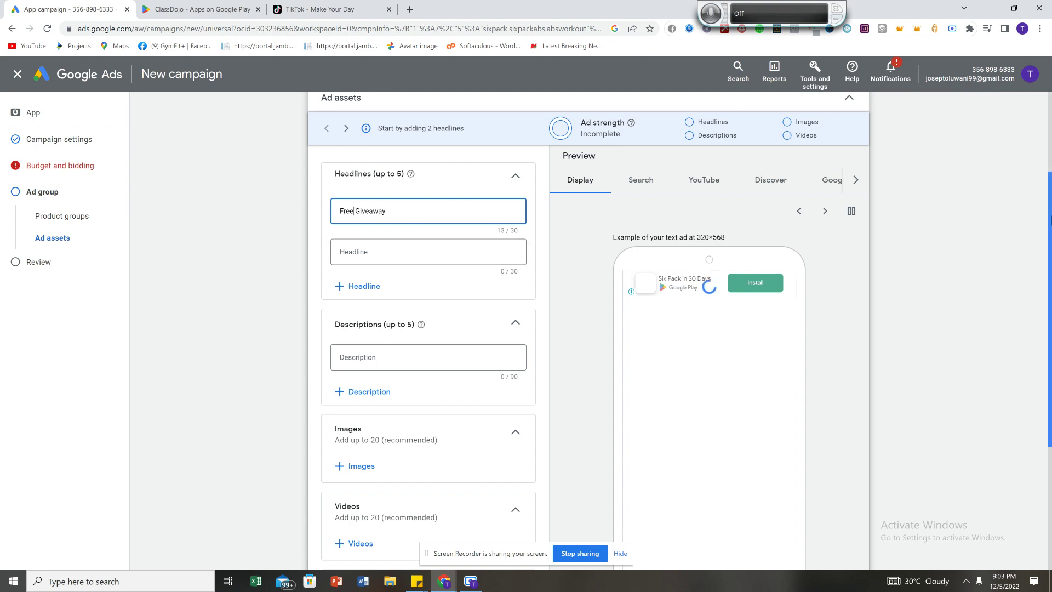
pyautogui.scroll(-1, 855, 226)
pyautogui.moveTo(1049, 238); pyautogui.dragTo(1051, 311)
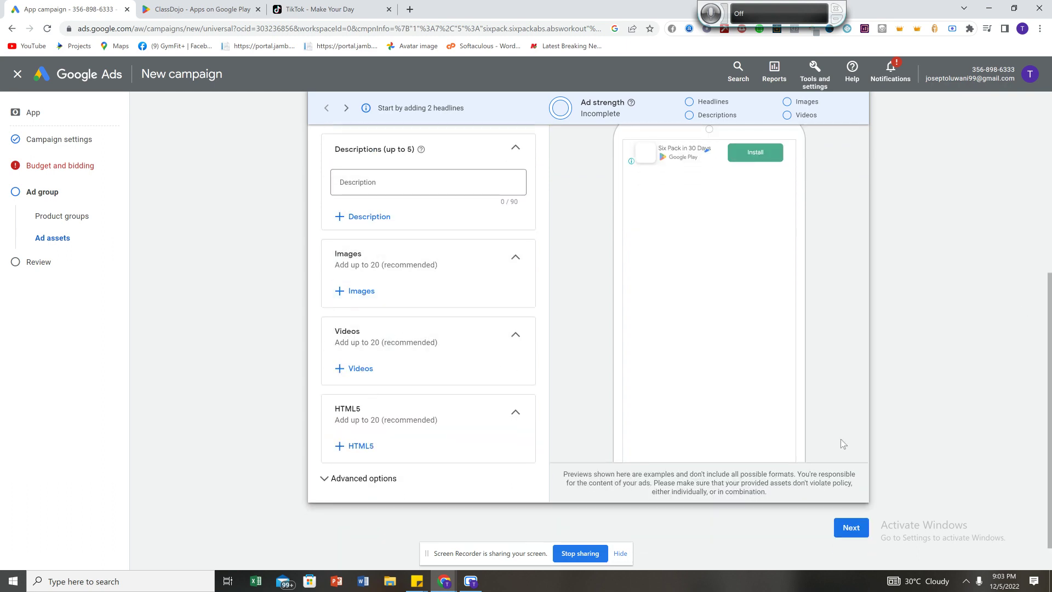
# Proceed to the campaign review and check the summary of budget, bidding, campaign settings and ad group.
pyautogui.click(854, 535)
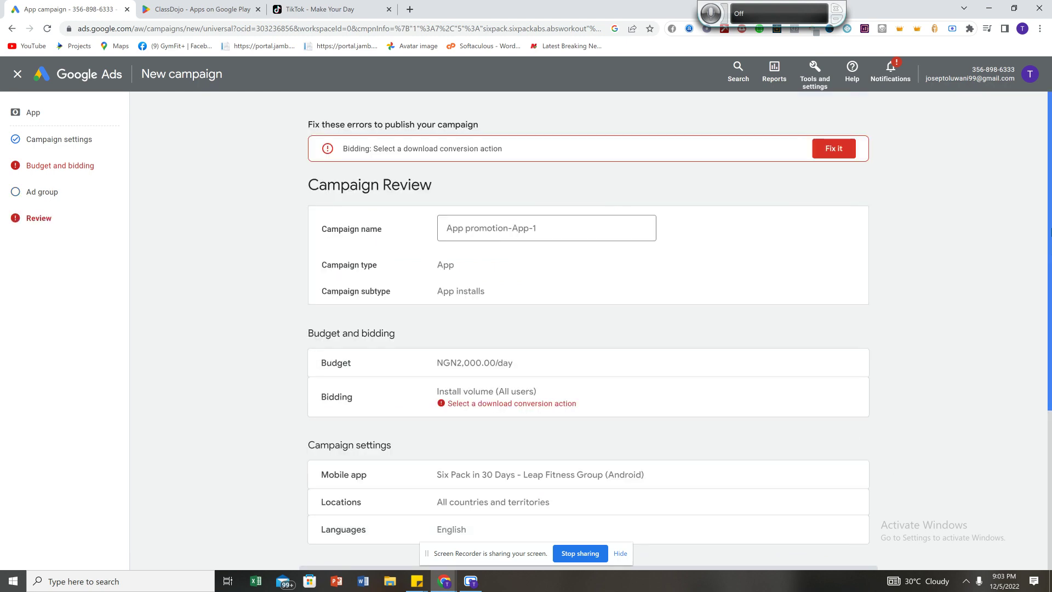
pyautogui.moveTo(1050, 203); pyautogui.dragTo(1027, 230)
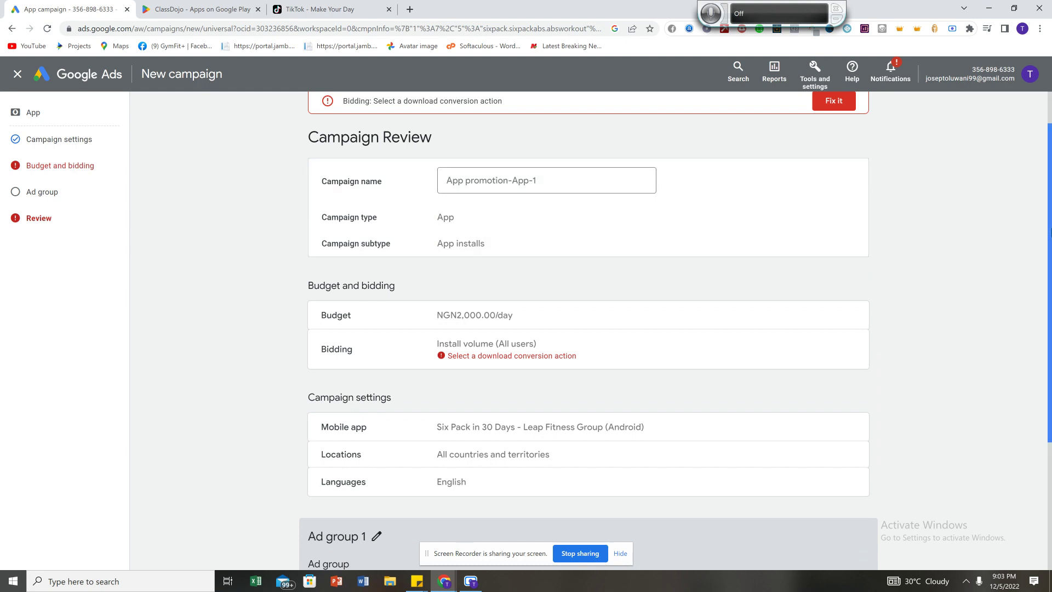
pyautogui.scroll(-4, 1050, 233)
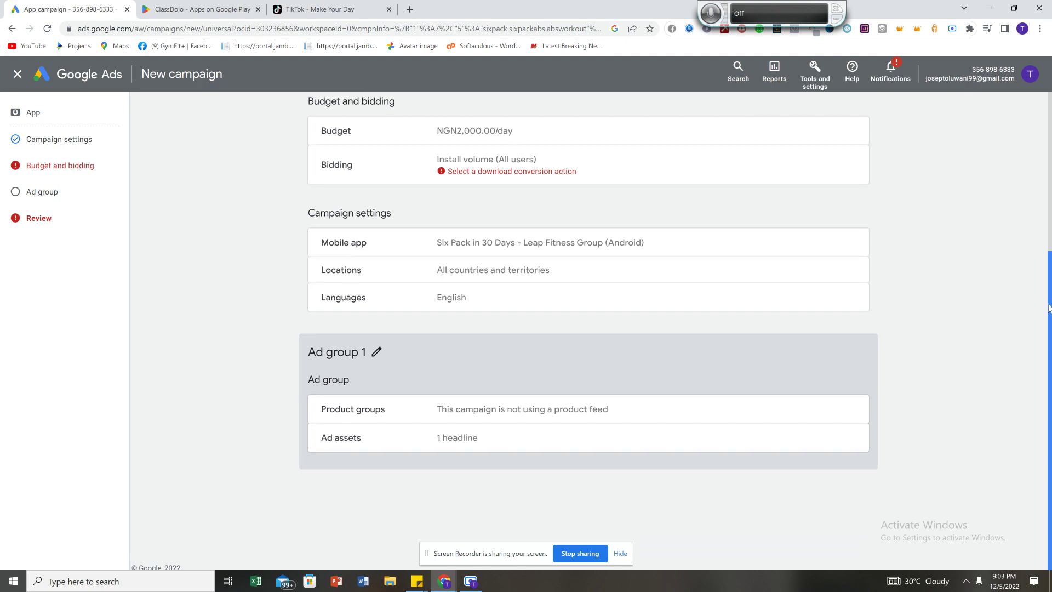
pyautogui.scroll(4, 1049, 308)
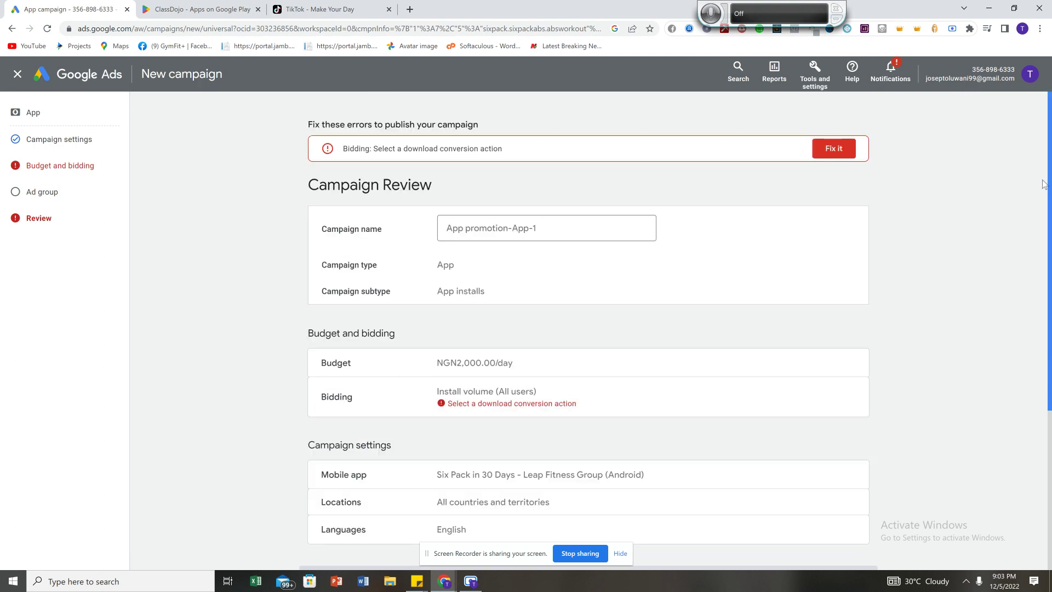
pyautogui.scroll(-1, 1049, 189)
pyautogui.scroll(-2, 1050, 219)
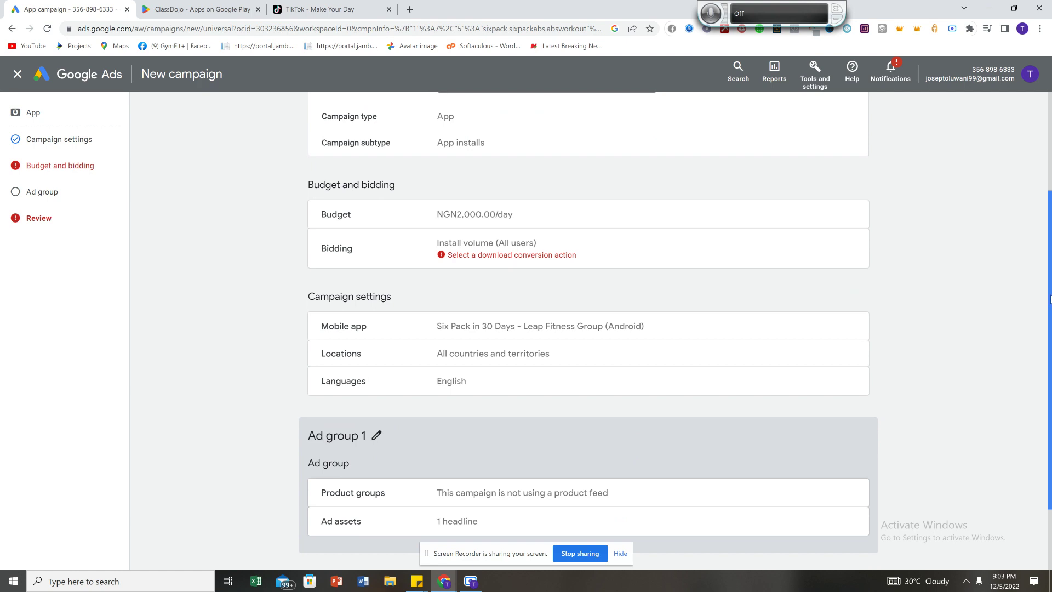
pyautogui.scroll(2, 1050, 299)
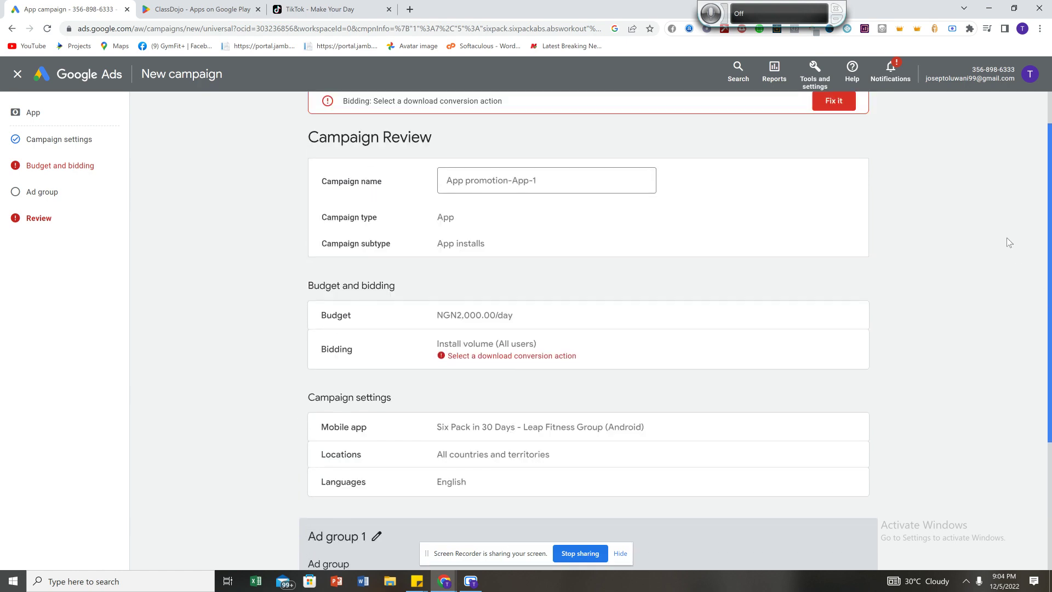